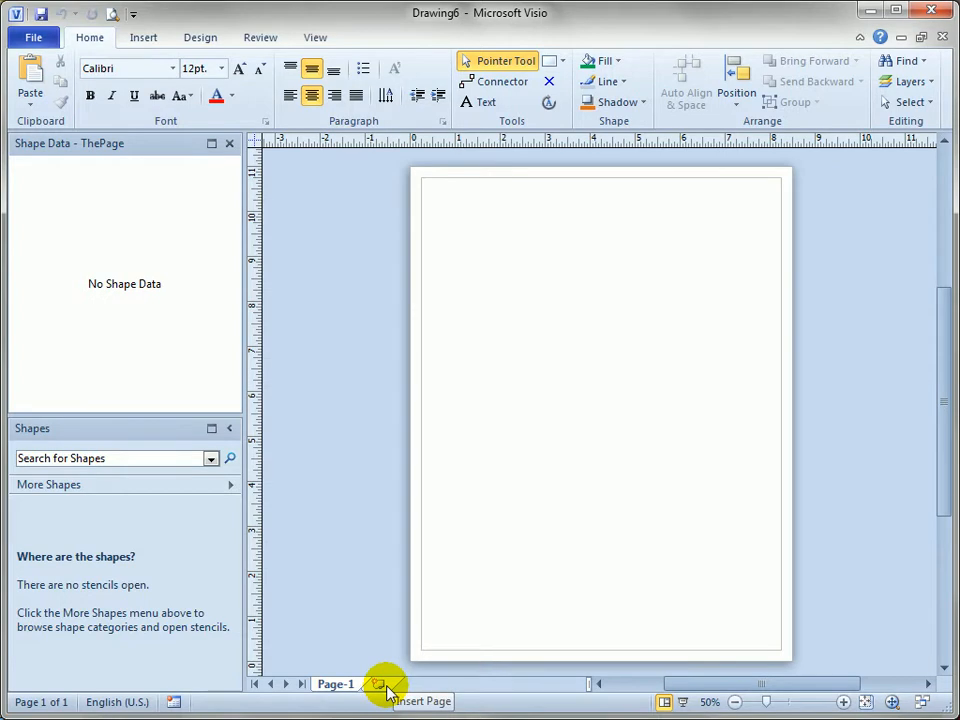
Insert three new blank pages after Page-1 in the drawing.
{"action": "left_click", "coordinate": [384, 686]}
{"action": "left_click", "coordinate": [427, 685]}
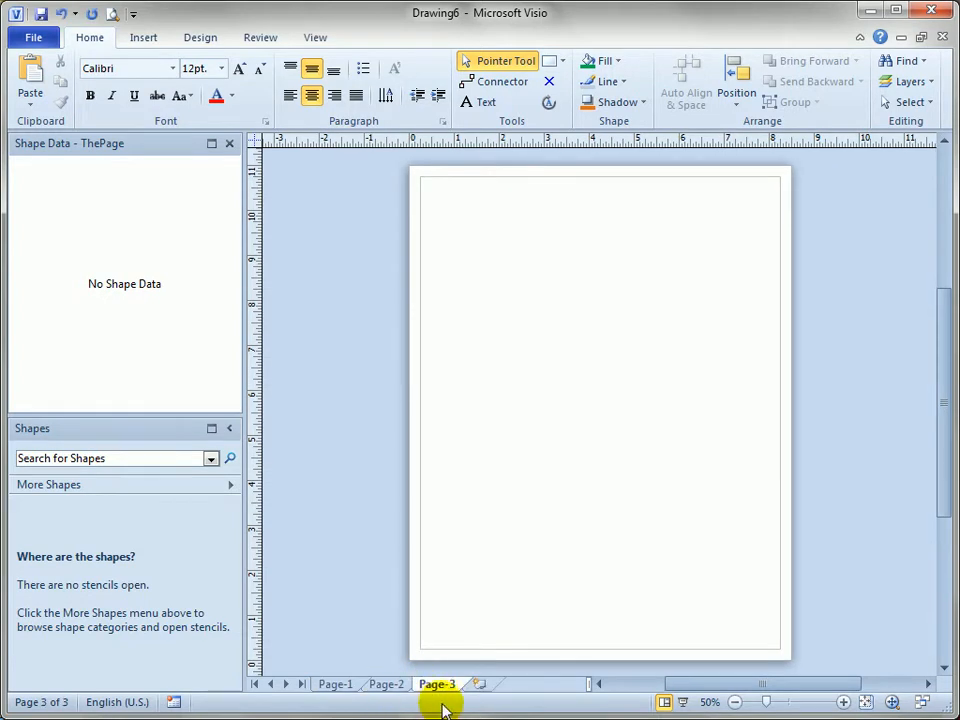
{"action": "left_click", "coordinate": [476, 687]}
Draw a rectangle about 4.625 in. wide and 2 in. high in the upper part of Page-1 and label it "Page 1".
{"action": "left_click", "coordinate": [336, 686]}
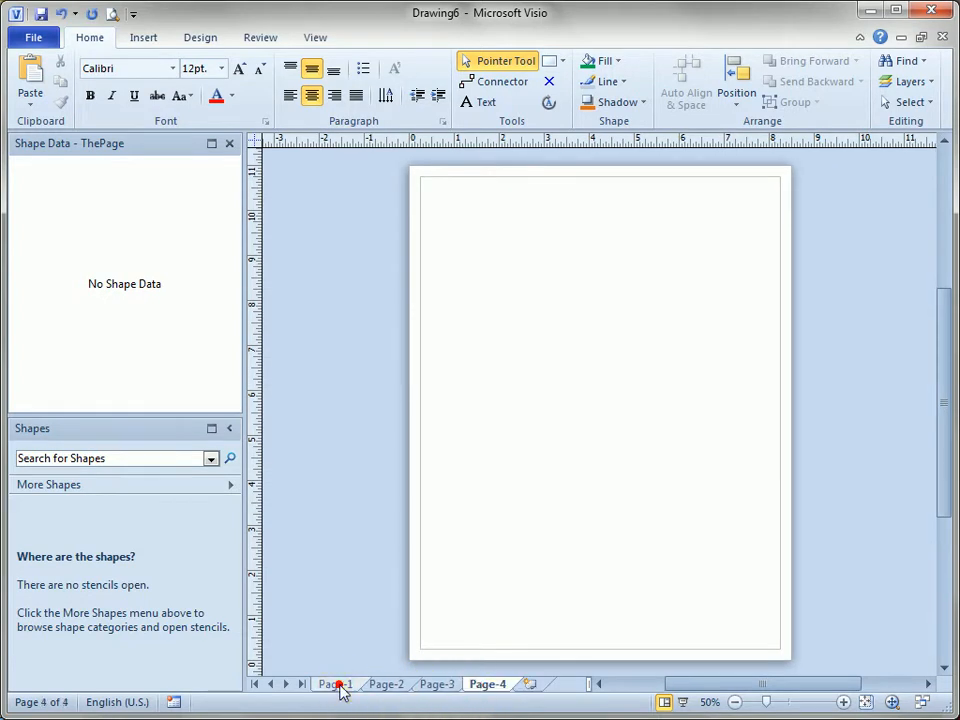
{"action": "left_click", "coordinate": [549, 62]}
{"action": "left_click_drag", "start_coordinate": [476, 233], "coordinate": [683, 323]}
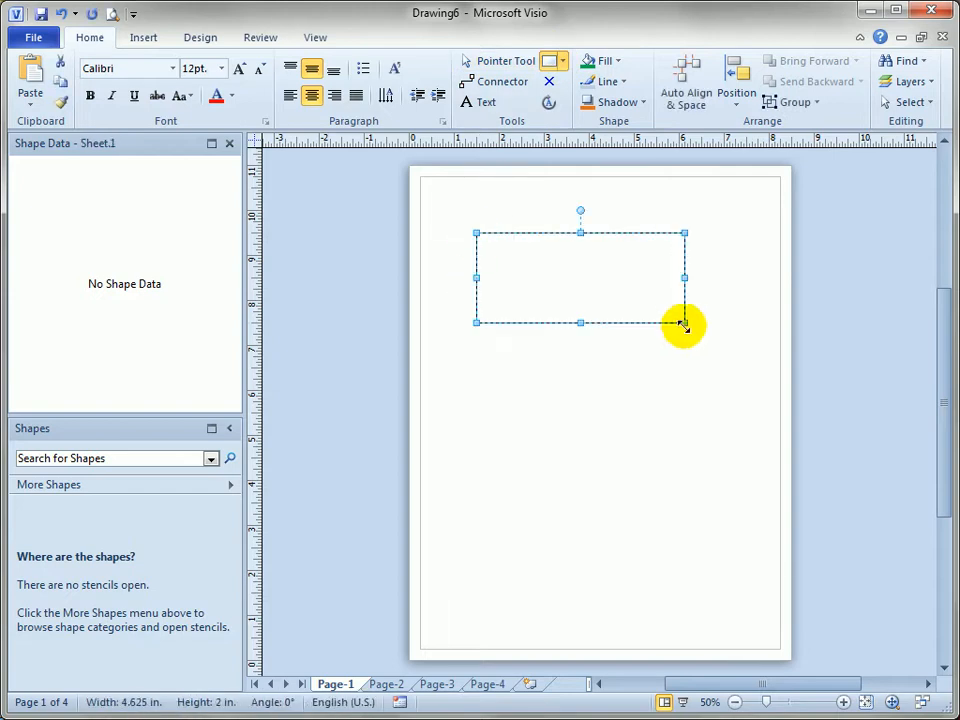
{"action": "type", "text": "Page"}
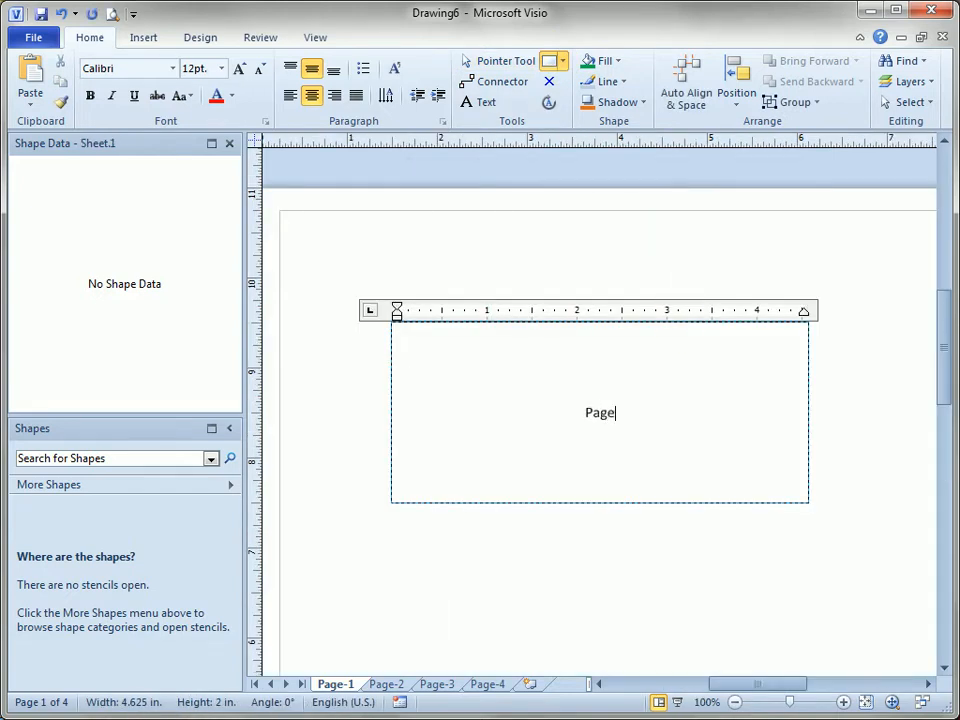
{"action": "type", "text": " 1"}
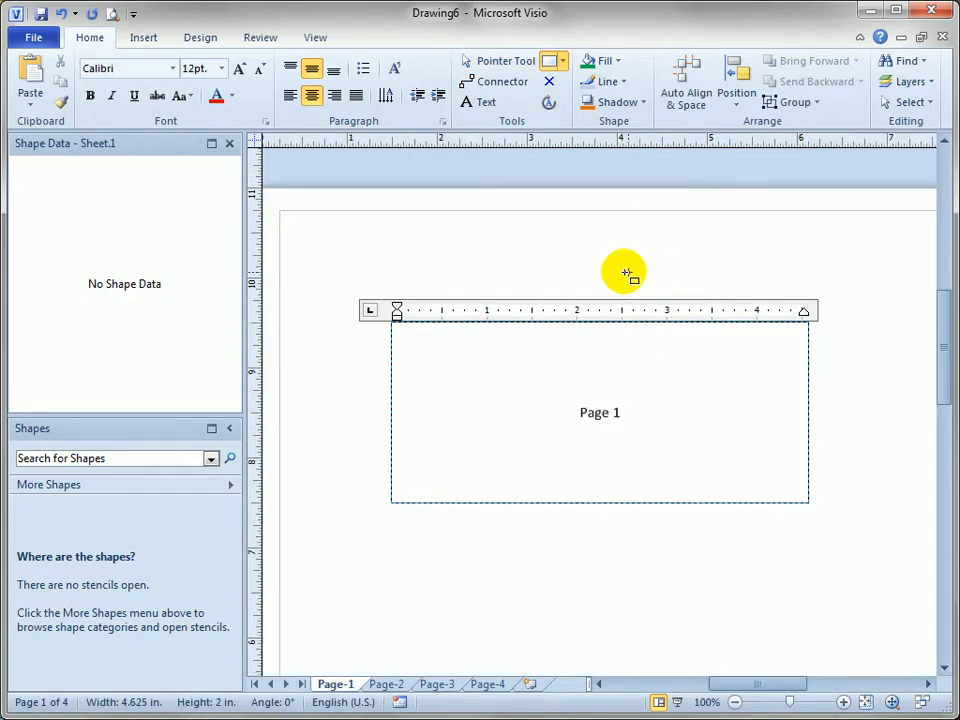
{"action": "key", "text": "Escape"}
Enlarge the "Page 1" rectangle's text to 36 pt and copy the rectangle.
{"action": "left_click", "coordinate": [240, 70]}
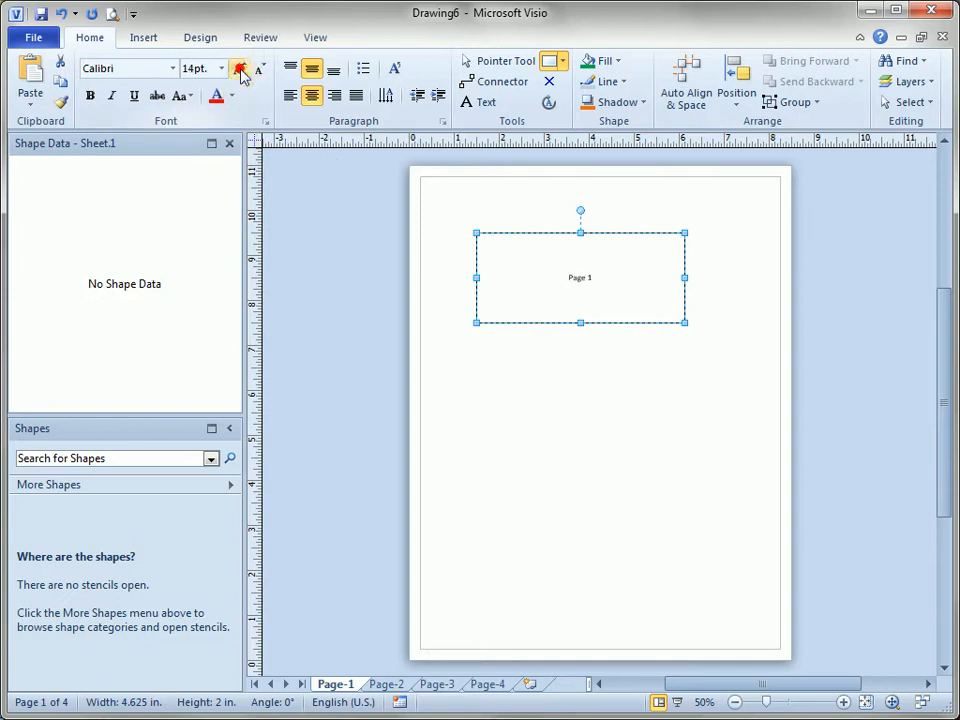
{"action": "left_click", "coordinate": [514, 63]}
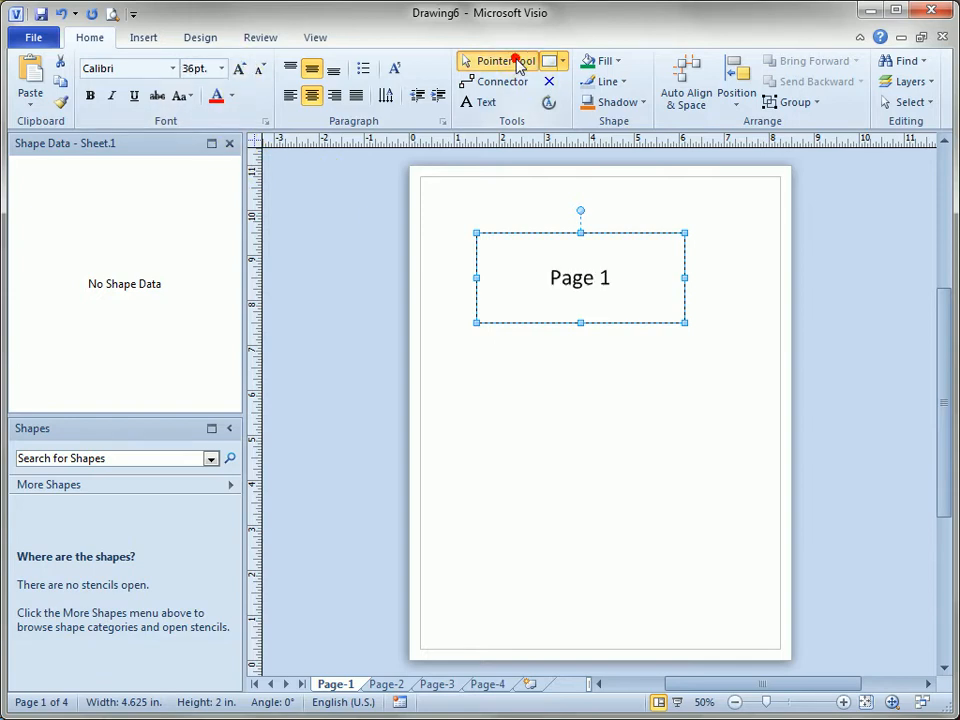
{"action": "right_click", "coordinate": [628, 283]}
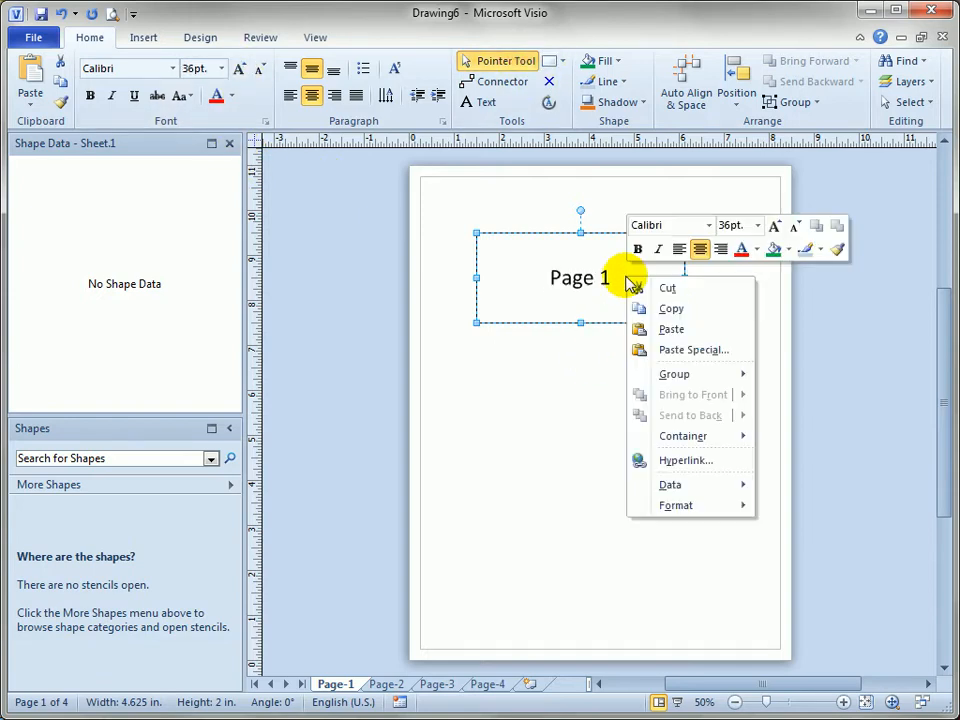
{"action": "left_click", "coordinate": [690, 309]}
Paste the copied rectangle onto the upper part of Page-2.
{"action": "left_click", "coordinate": [390, 681]}
{"action": "right_click", "coordinate": [544, 276]}
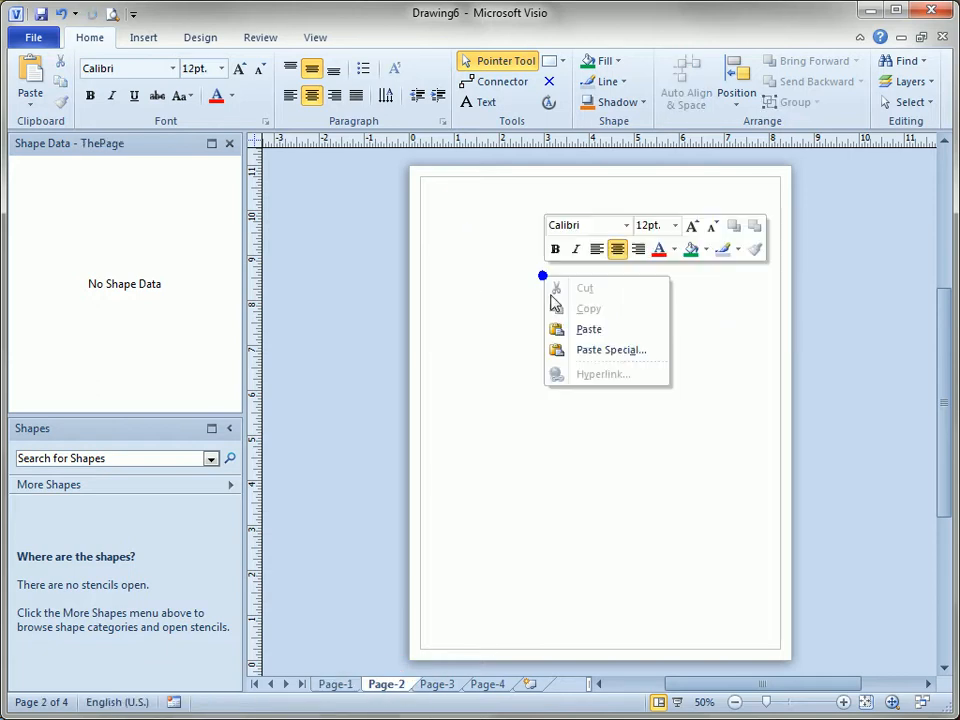
{"action": "left_click", "coordinate": [595, 330]}
Change the text of the rectangle on Page-2 to "Page 2" and move the shape toward the middle of the page.
{"action": "double_click", "coordinate": [611, 281]}
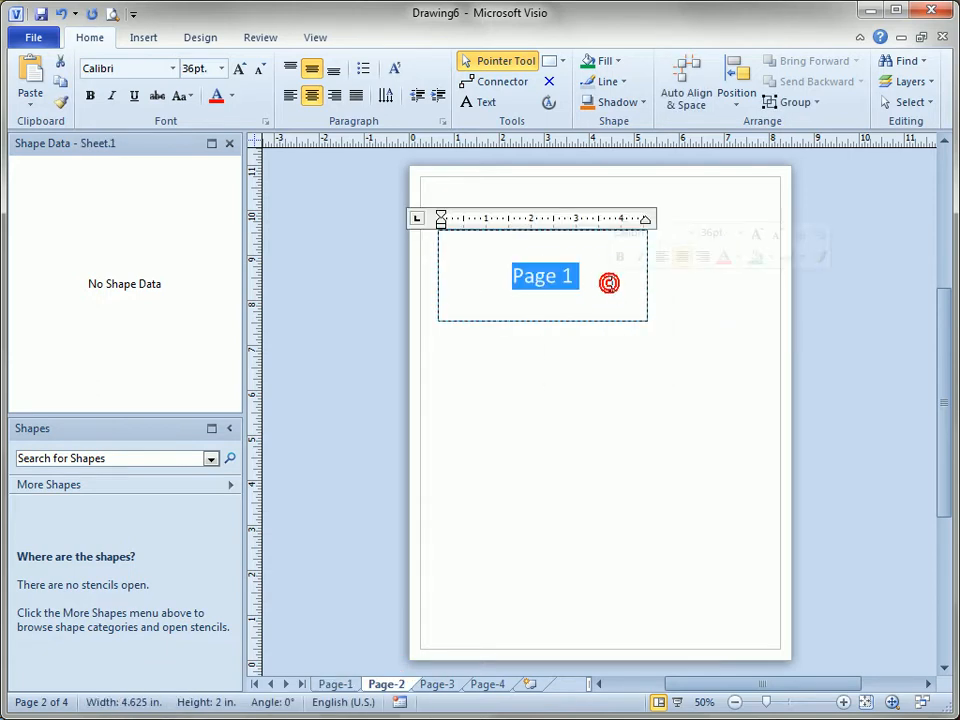
{"action": "key", "text": "End"}
{"action": "key", "text": "BackSpace"}
{"action": "type", "text": "2"}
{"action": "left_click", "coordinate": [590, 398]}
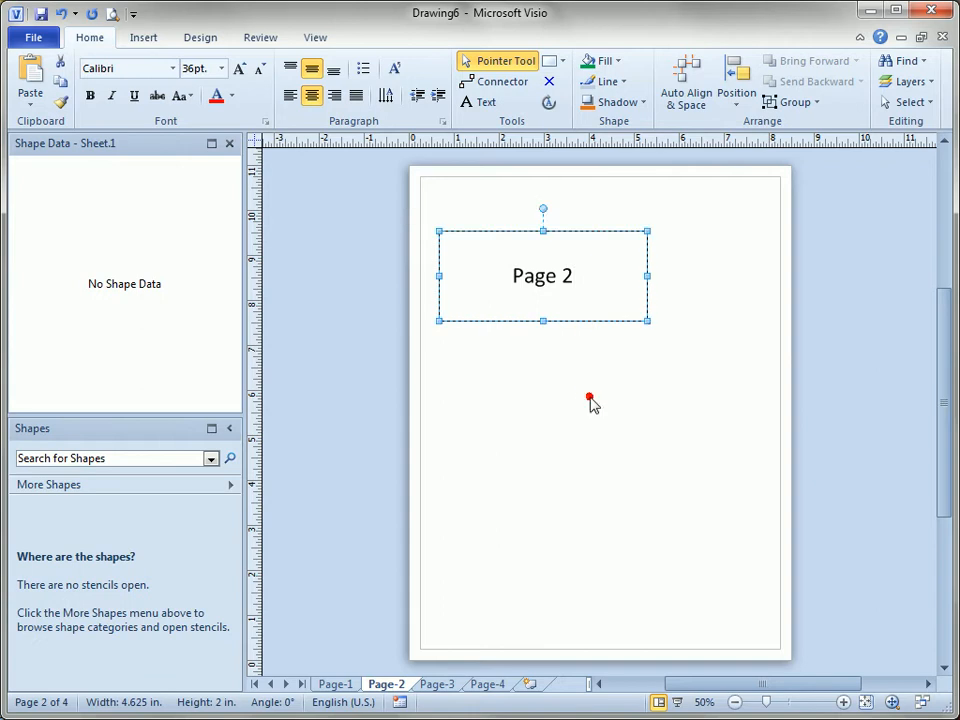
{"action": "left_click_drag", "start_coordinate": [591, 300], "coordinate": [657, 353]}
Paste the copied rectangle onto the lower part of Page-3.
{"action": "left_click", "coordinate": [437, 684]}
{"action": "right_click", "coordinate": [455, 516]}
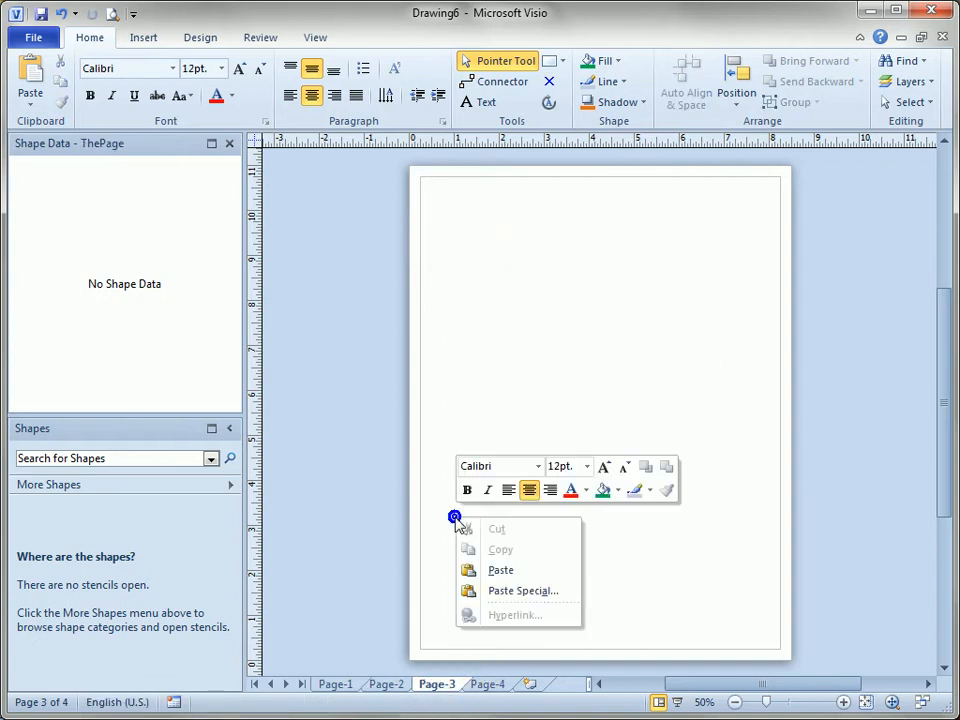
{"action": "left_click", "coordinate": [516, 572]}
Change the text of the rectangle on Page-3 to "Page 3" and move the shape fully onto the page near its right edge.
{"action": "double_click", "coordinate": [527, 516]}
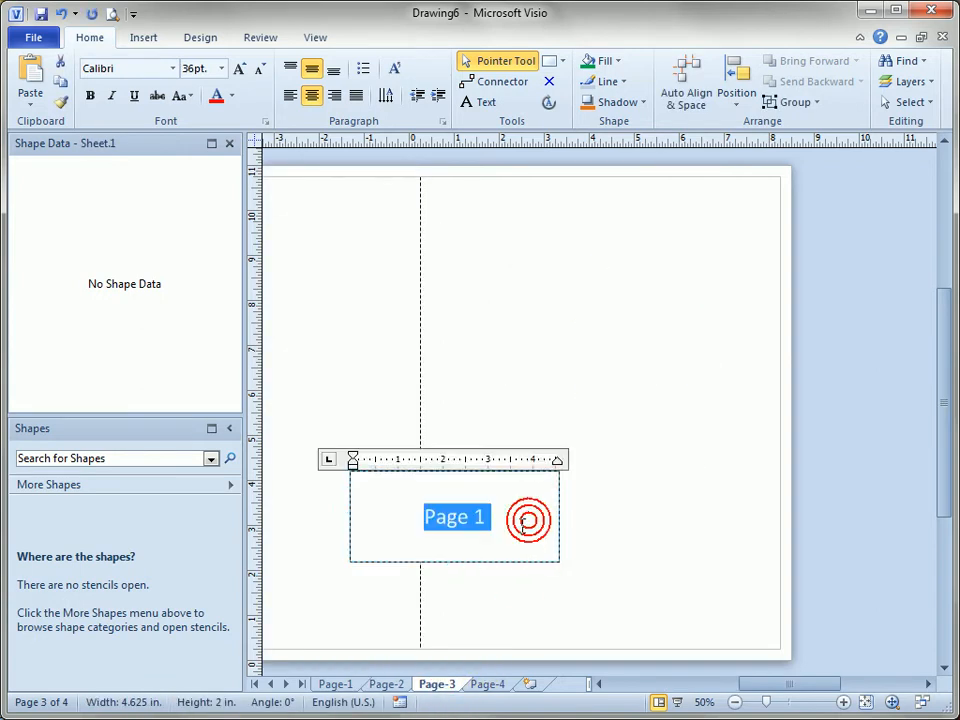
{"action": "left_click", "coordinate": [520, 524]}
{"action": "type", "text": "3"}
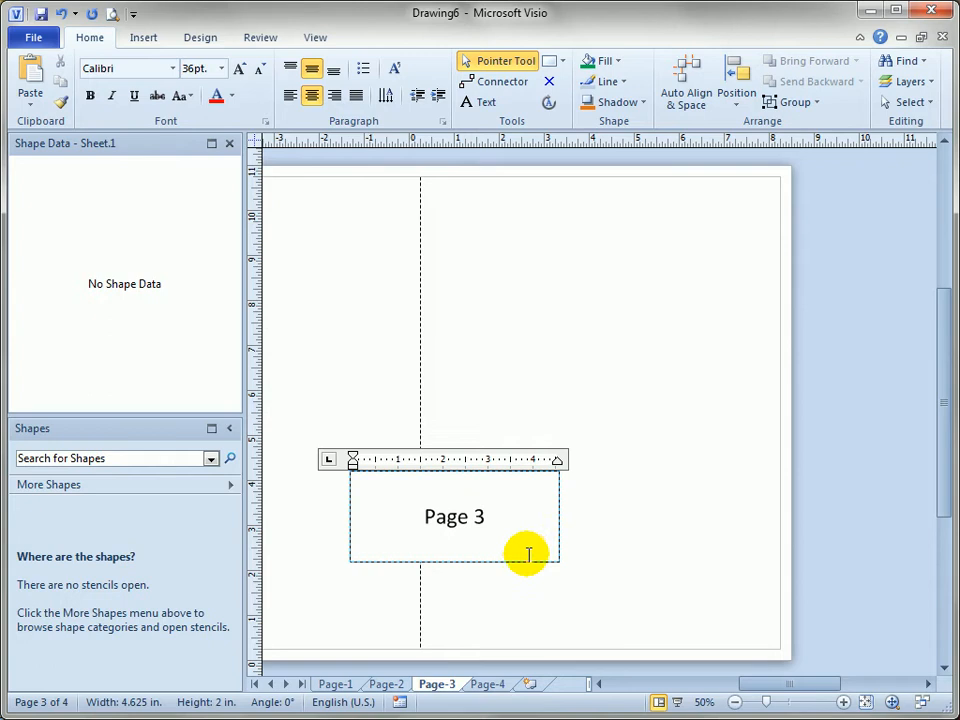
{"action": "left_click", "coordinate": [521, 563]}
{"action": "left_click_drag", "start_coordinate": [520, 540], "coordinate": [722, 432]}
Paste the copied rectangle onto Page-4 near the page's left edge.
{"action": "left_click", "coordinate": [490, 686]}
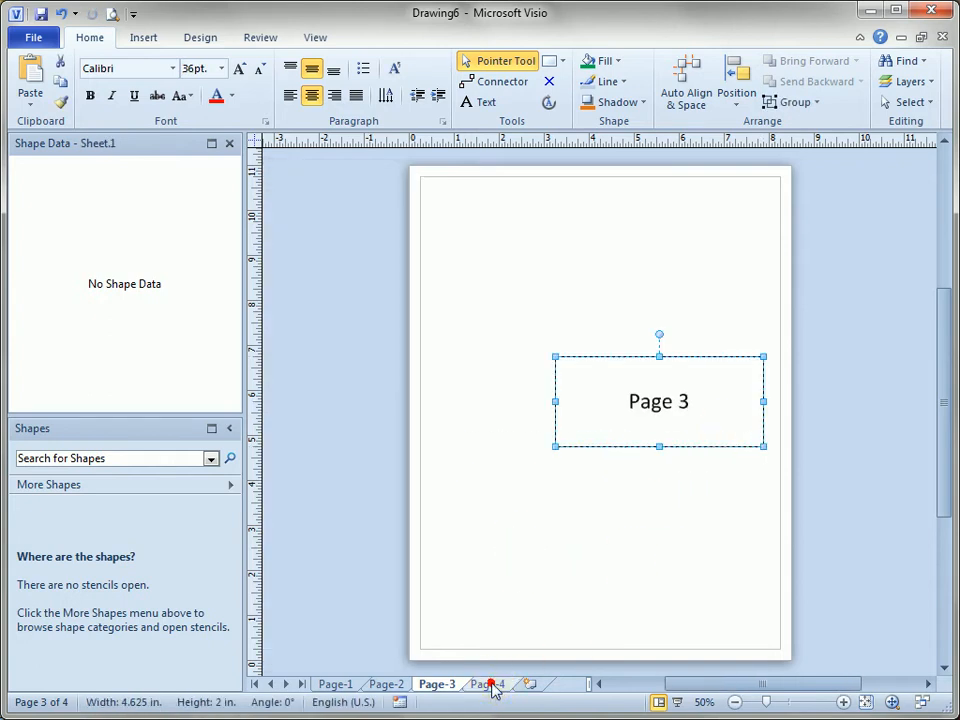
{"action": "right_click", "coordinate": [512, 358]}
{"action": "left_click", "coordinate": [562, 410]}
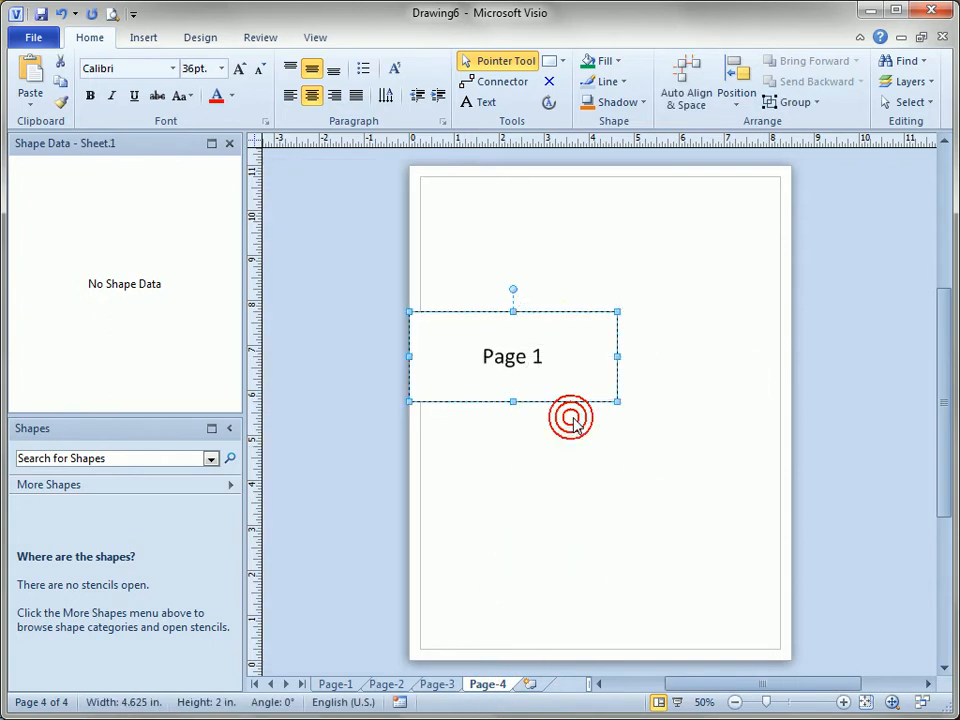
Change the text of the rectangle on Page-4 to "Page 4" and move the shape away from the left edge.
{"action": "double_click", "coordinate": [570, 364]}
{"action": "left_click", "coordinate": [567, 365]}
{"action": "key", "text": "BackSpace"}
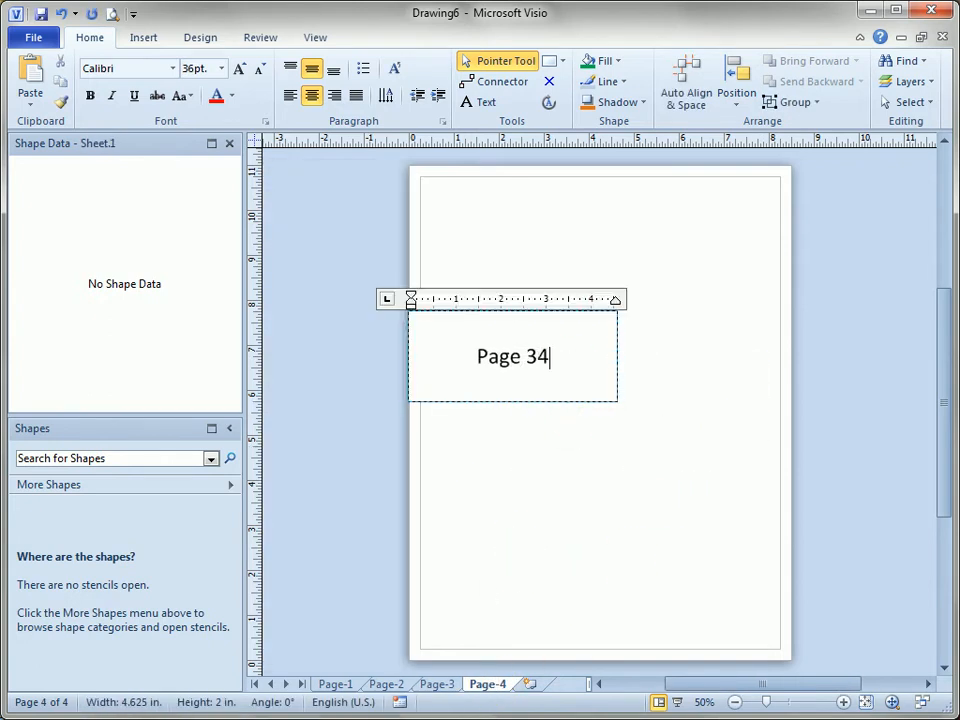
{"action": "left_click", "coordinate": [572, 411]}
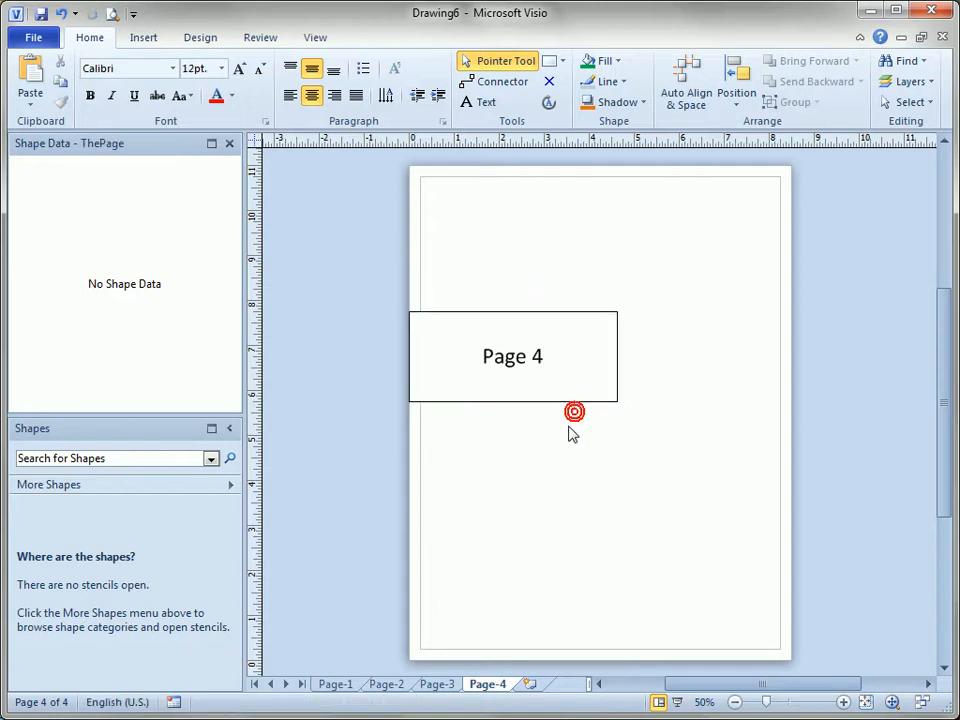
{"action": "left_click_drag", "start_coordinate": [561, 378], "coordinate": [665, 370]}
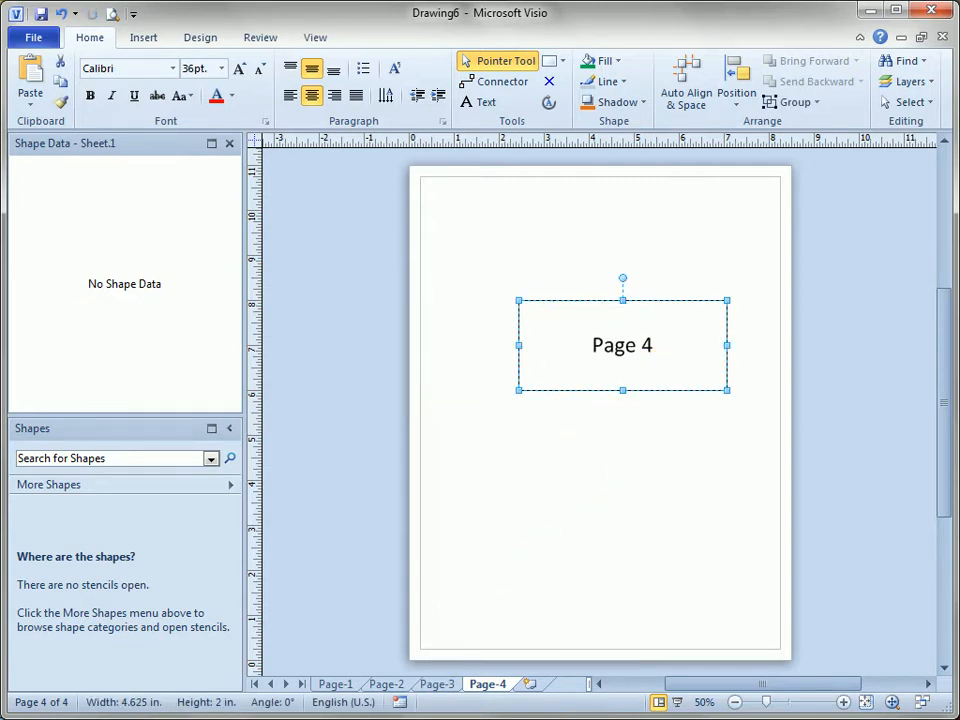
Return through the pages to Page-1 and shrink the drawing window to the upper part of the workspace.
{"action": "left_click", "coordinate": [438, 686]}
{"action": "left_click", "coordinate": [392, 687]}
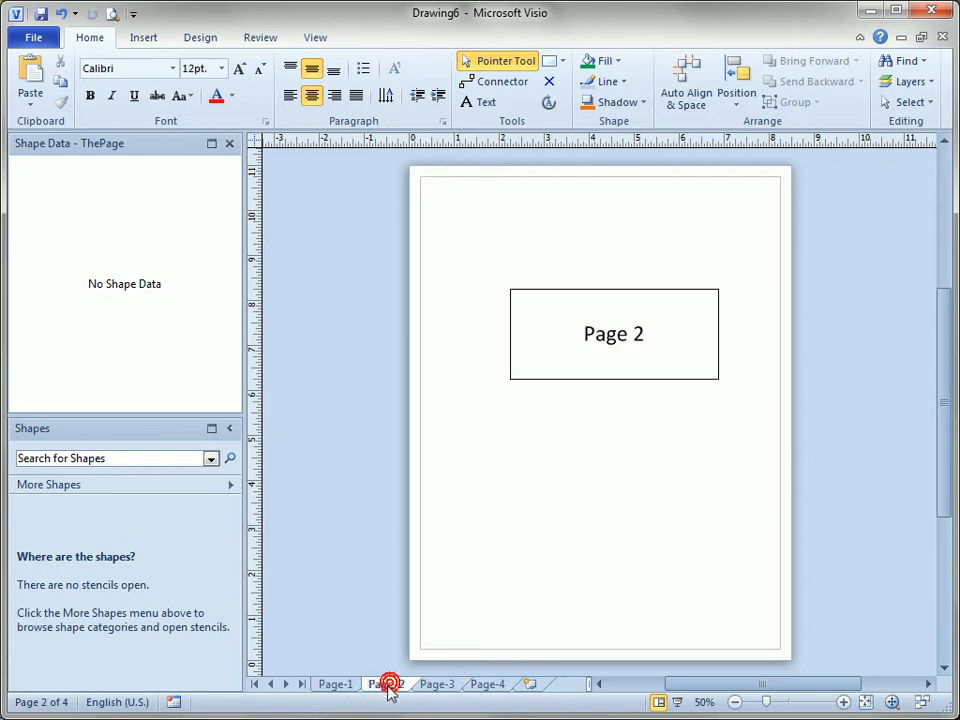
{"action": "left_click", "coordinate": [338, 687]}
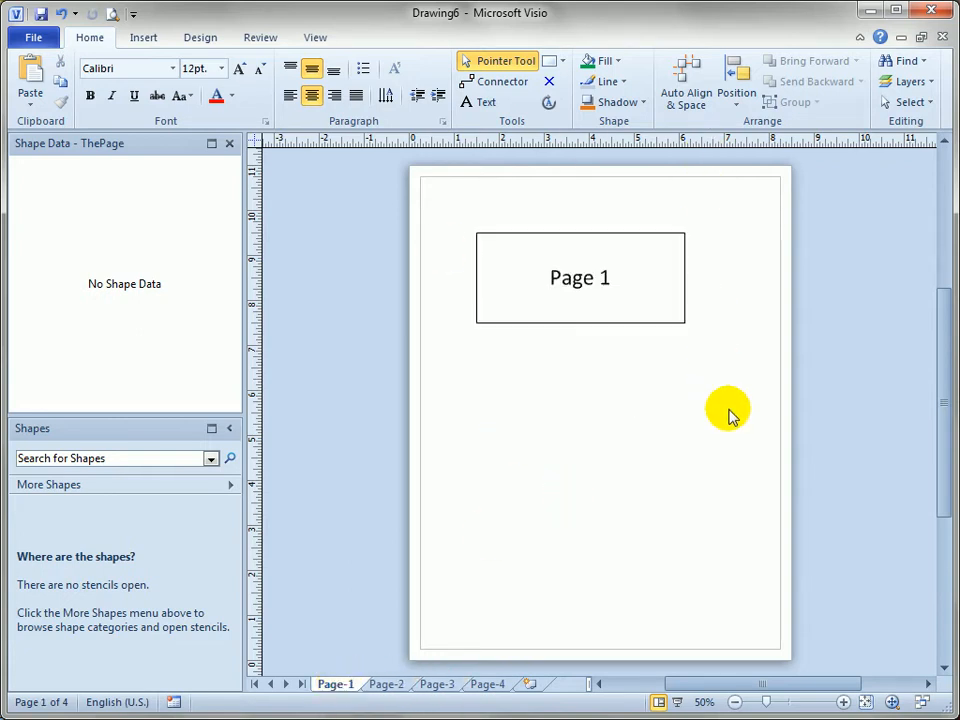
{"action": "left_click", "coordinate": [922, 39]}
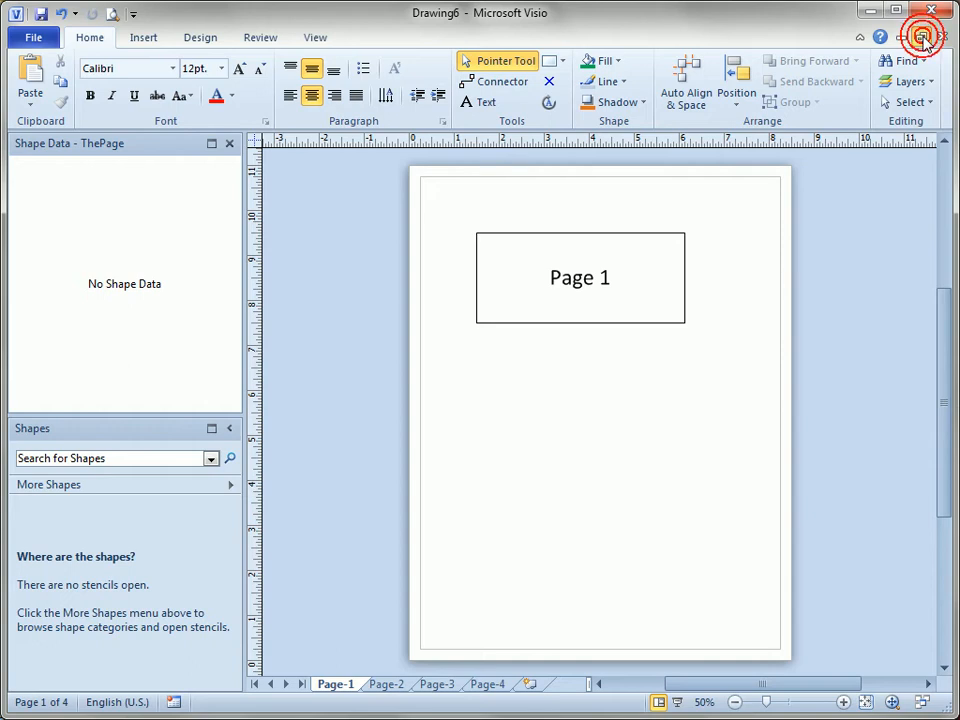
{"action": "left_click_drag", "start_coordinate": [606, 686], "coordinate": [604, 489]}
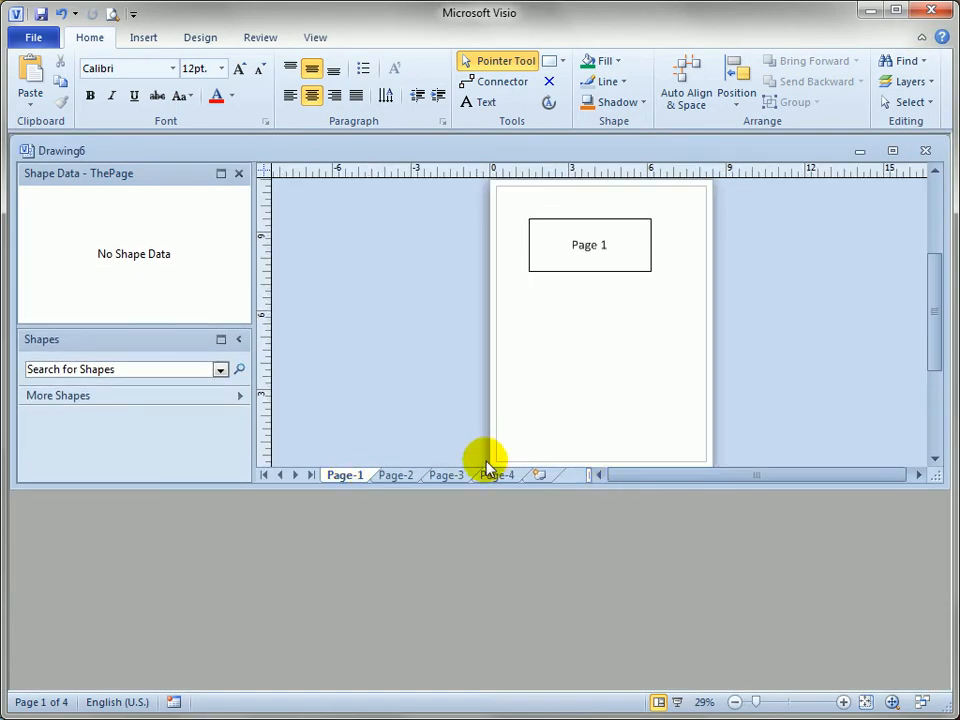
Rename Page-1 as Page-One.
{"action": "right_click", "coordinate": [350, 484]}
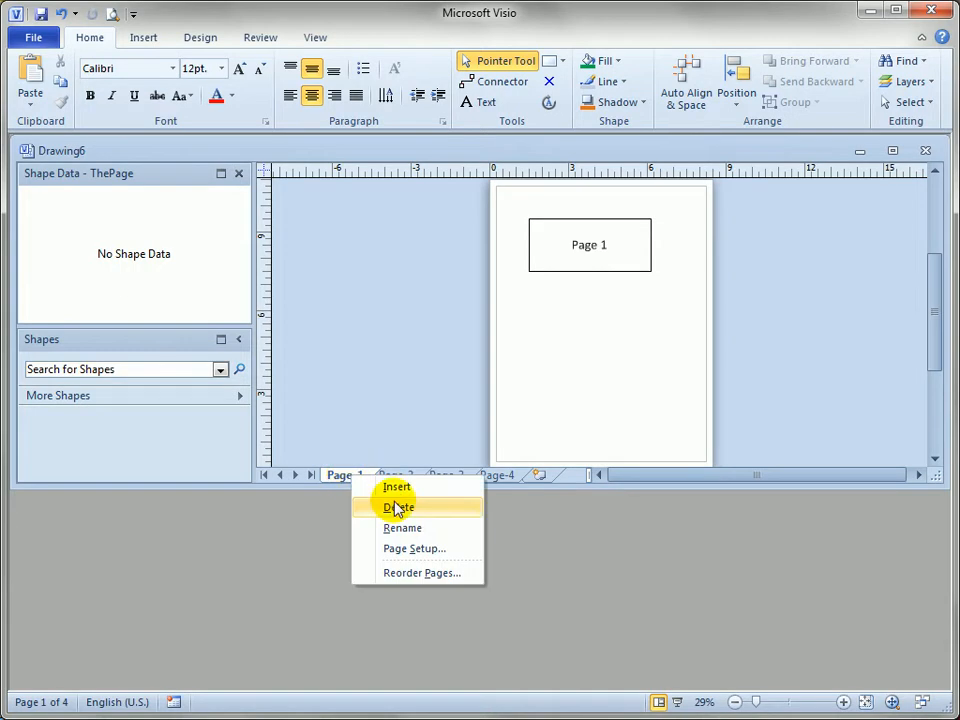
{"action": "left_click", "coordinate": [421, 530]}
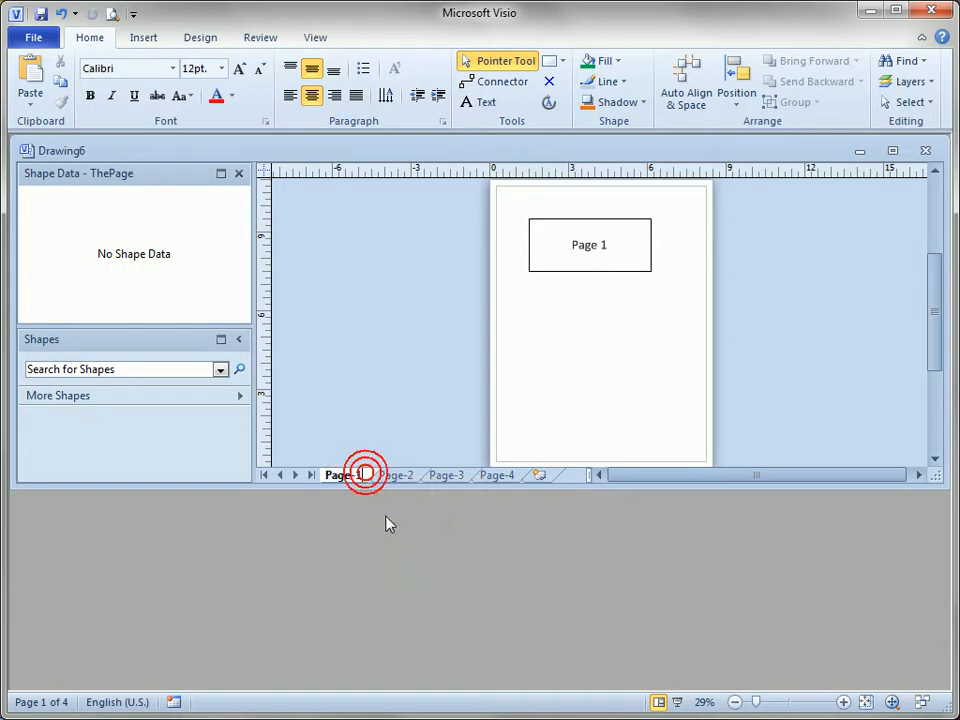
{"action": "key", "text": "BackSpace"}
{"action": "type", "text": "One"}
{"action": "key", "text": "Return"}
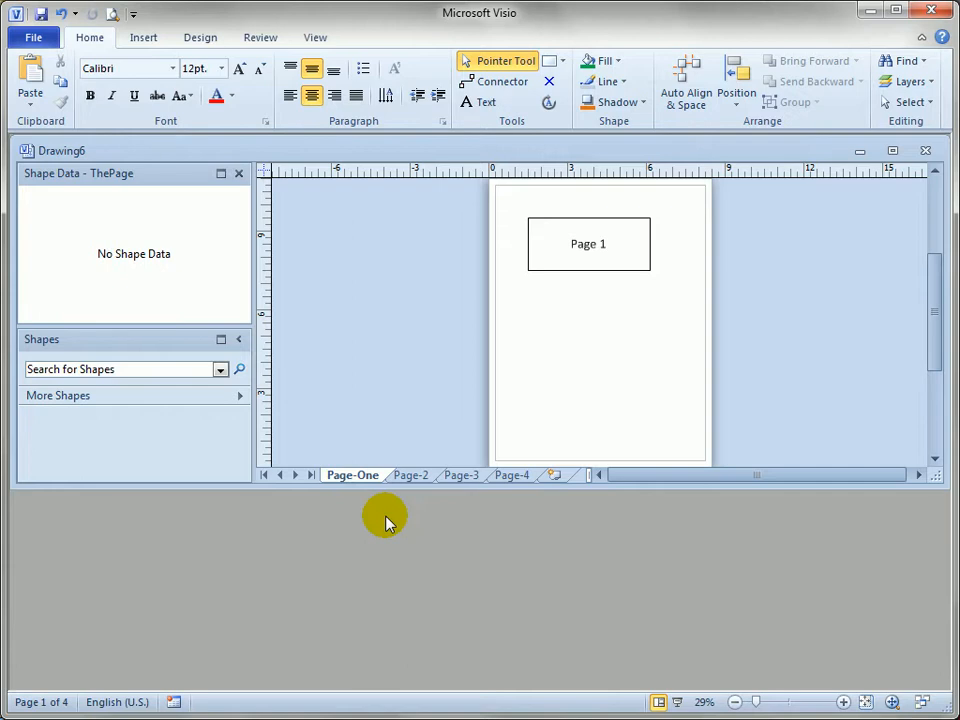
{"action": "double_click", "coordinate": [358, 478]}
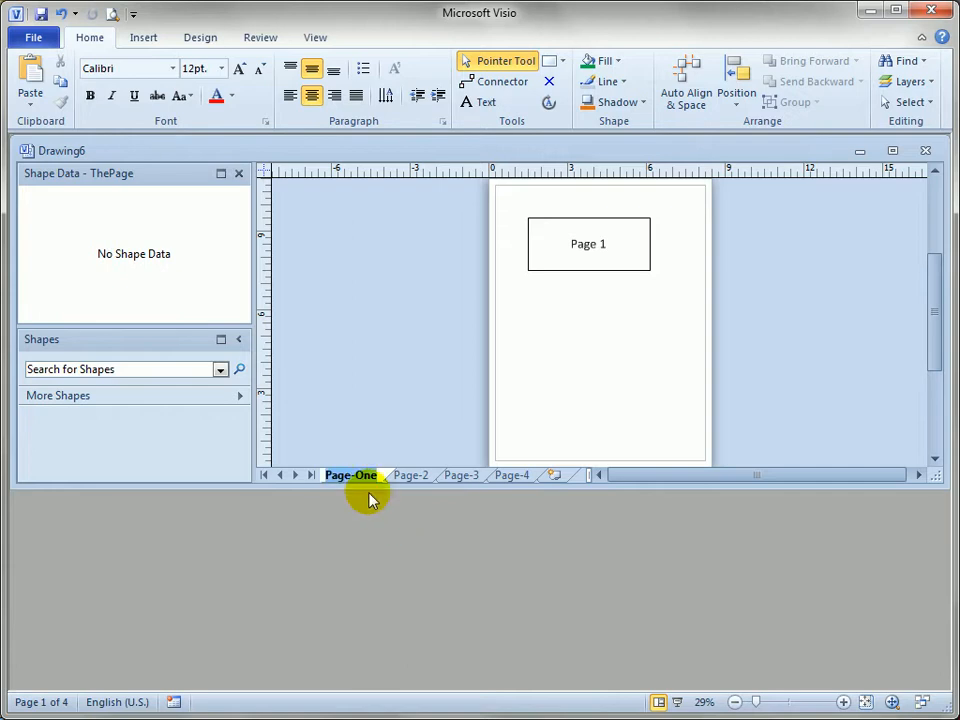
{"action": "left_click", "coordinate": [380, 452]}
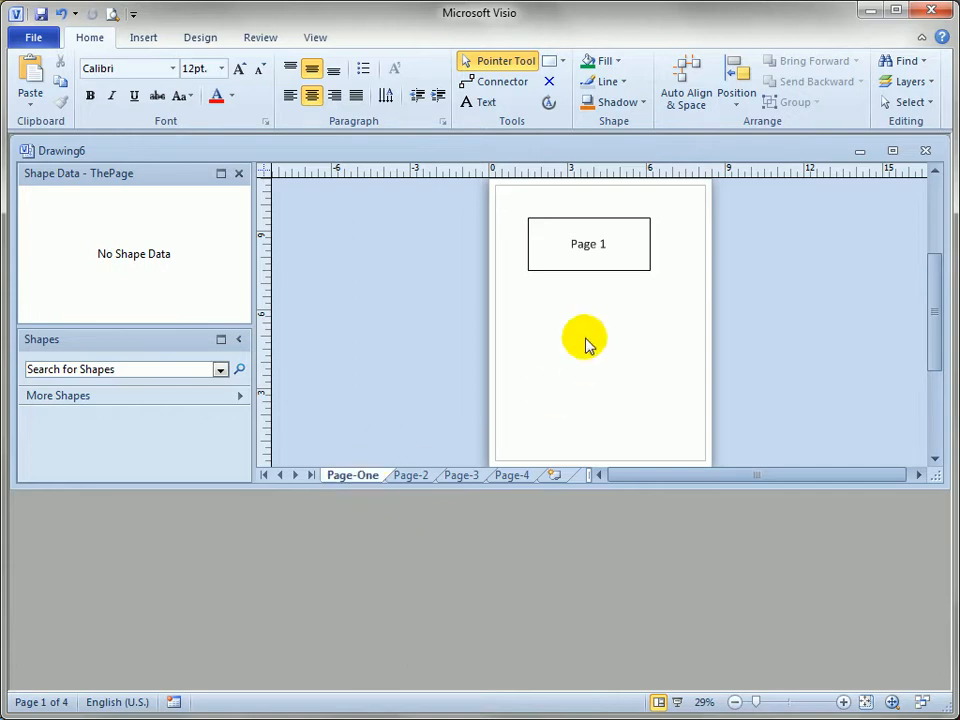
Open the page setup of Page-One and change the page's name to 01 in its properties.
{"action": "right_click", "coordinate": [360, 478]}
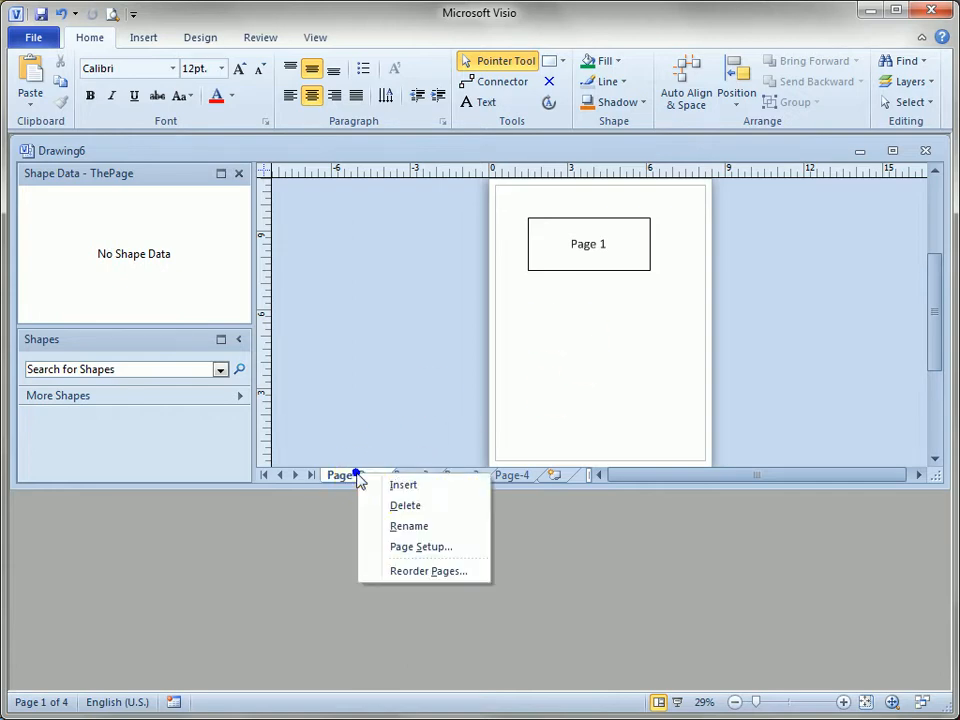
{"action": "left_click", "coordinate": [432, 548]}
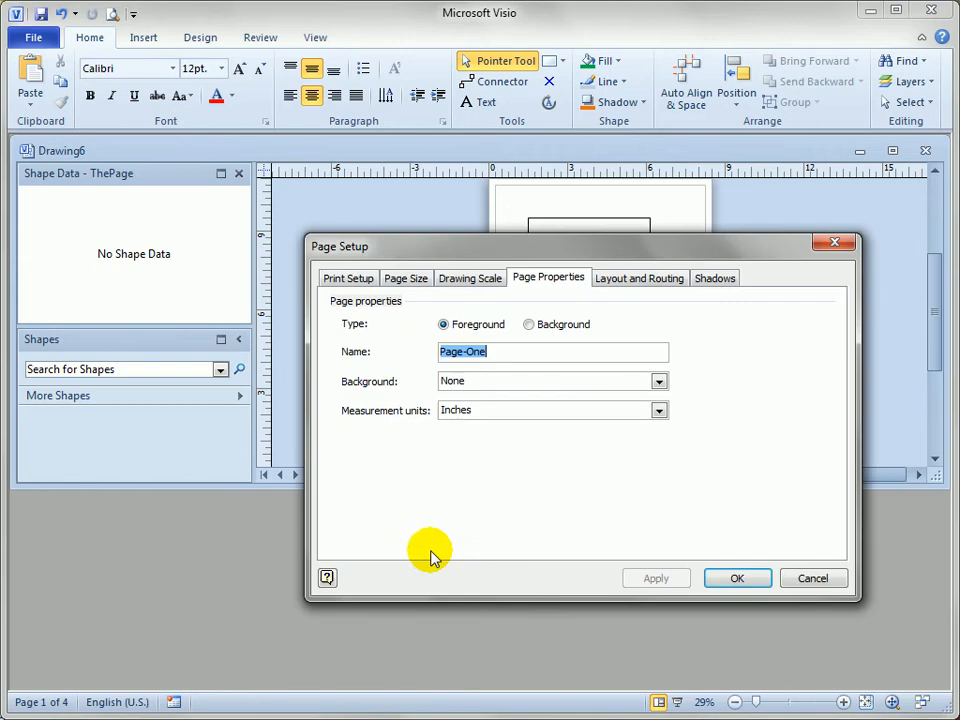
{"action": "left_click", "coordinate": [508, 352]}
{"action": "key", "text": "BackSpace"}
{"action": "key", "text": "BackSpace"}
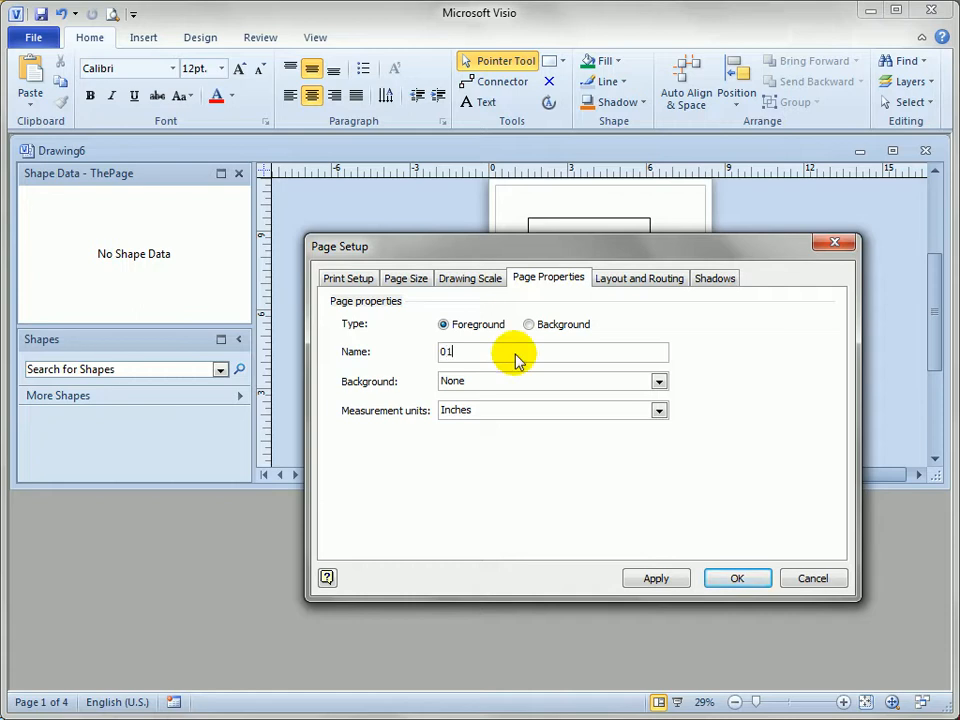
Examine the measurement units and the drawing scale, page size, print, layout and routing, and shadow settings available for the page.
{"action": "left_click", "coordinate": [479, 421]}
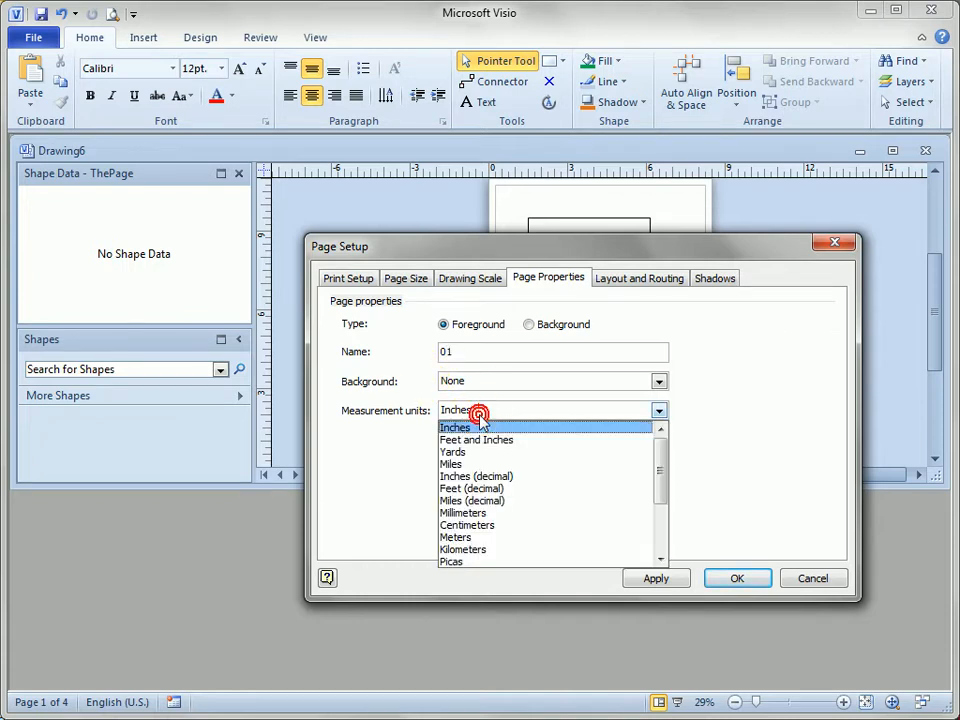
{"action": "left_click", "coordinate": [489, 280]}
{"action": "left_click", "coordinate": [470, 278]}
{"action": "left_click", "coordinate": [400, 280]}
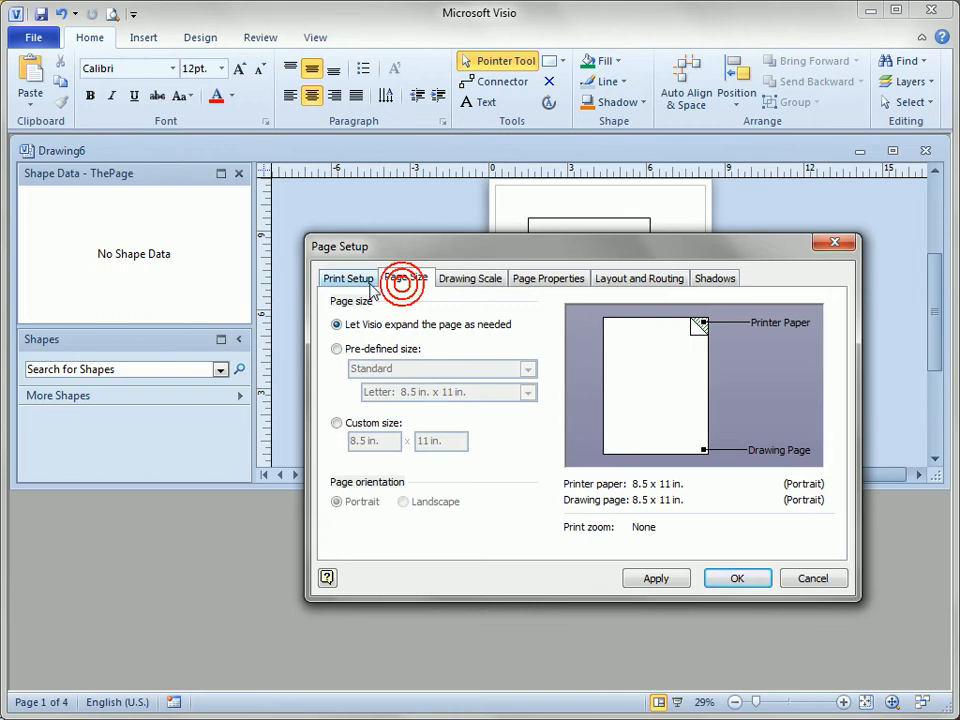
{"action": "left_click", "coordinate": [350, 278]}
{"action": "left_click", "coordinate": [650, 278]}
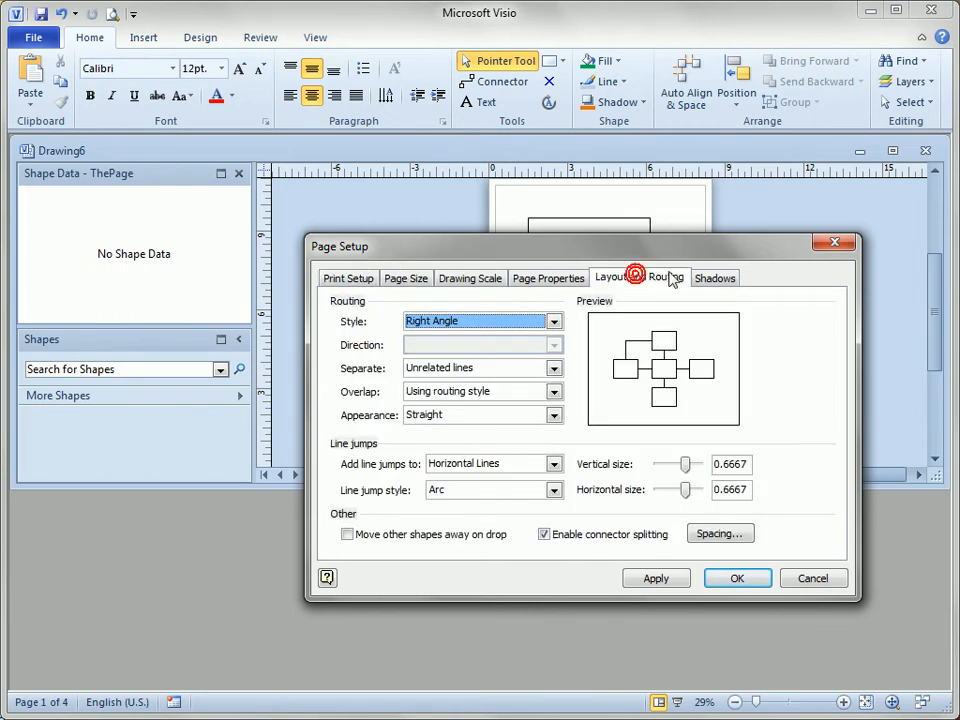
{"action": "left_click", "coordinate": [714, 277]}
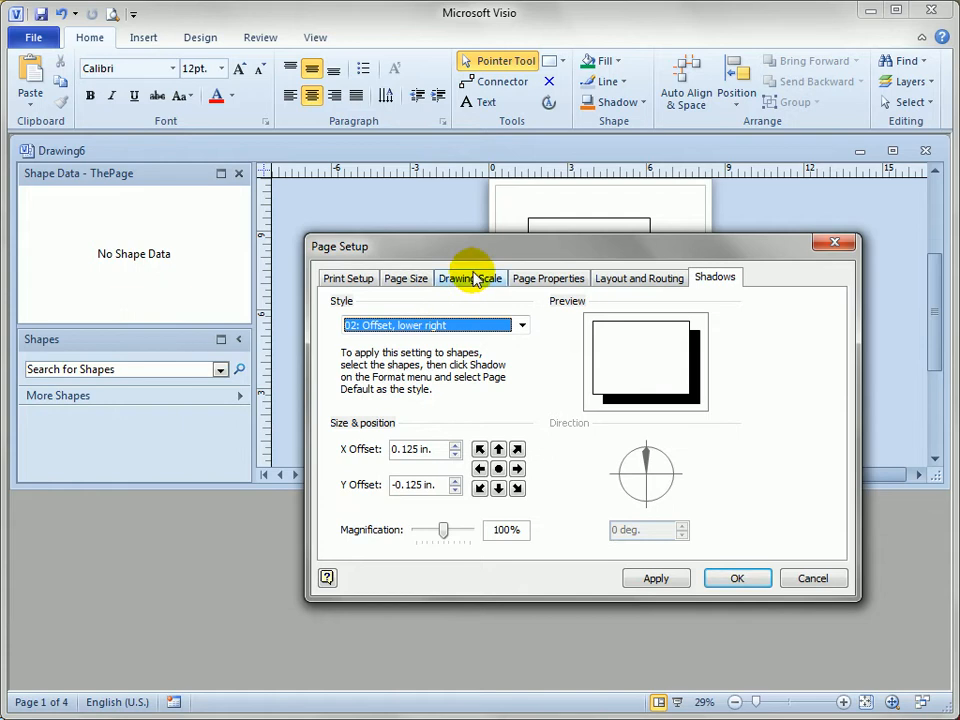
Return to the page properties and confirm the page setup with the name 01.
{"action": "left_click", "coordinate": [548, 278]}
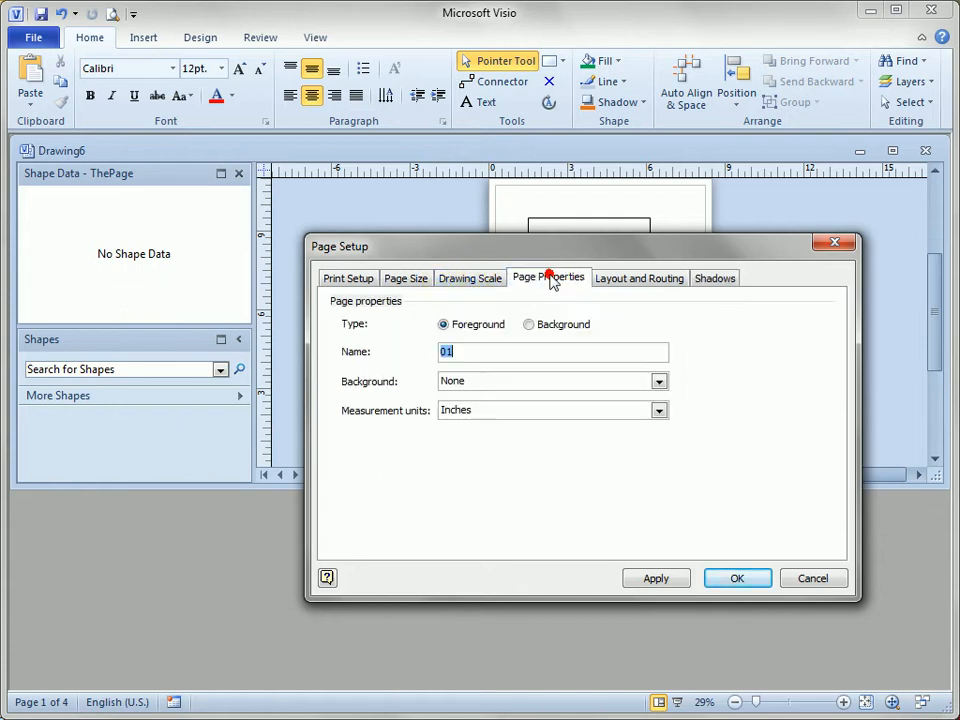
{"action": "left_click", "coordinate": [491, 349]}
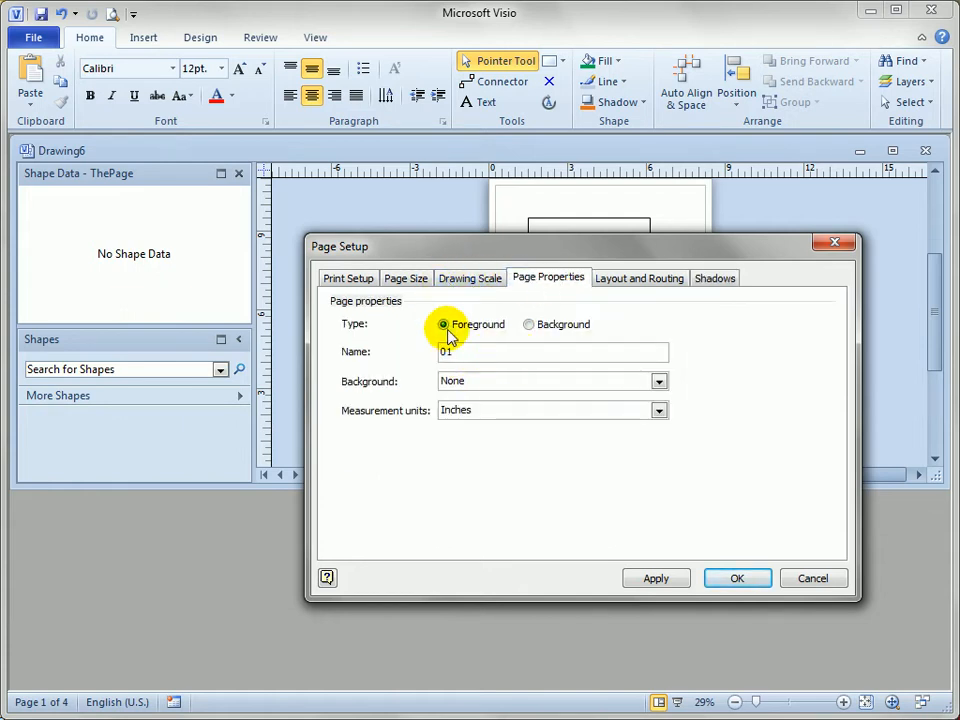
{"action": "left_click", "coordinate": [458, 351]}
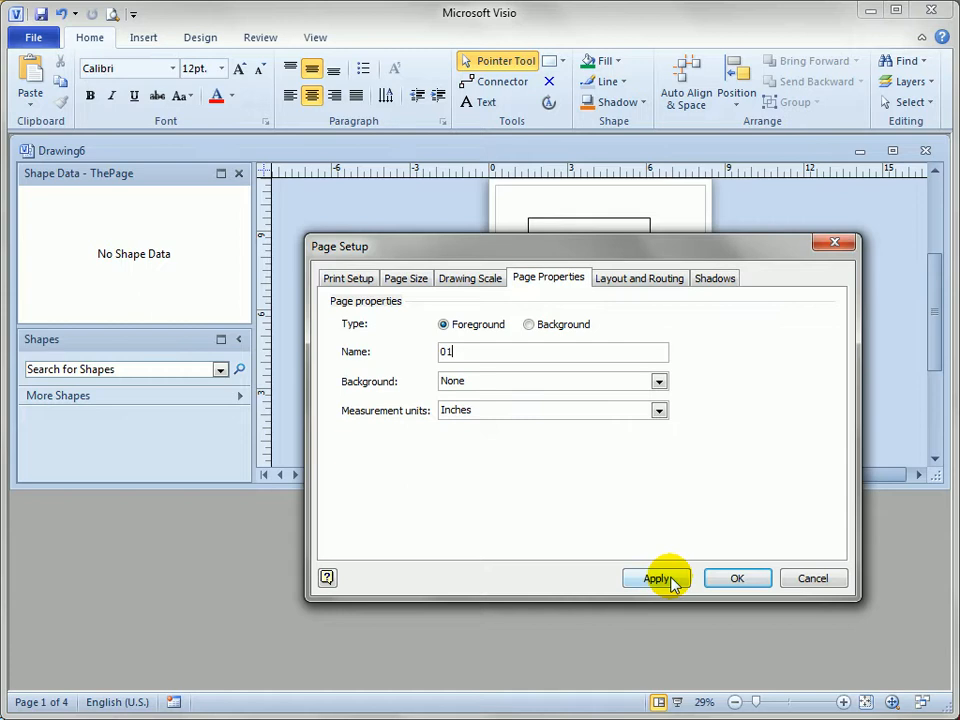
{"action": "left_click", "coordinate": [731, 576]}
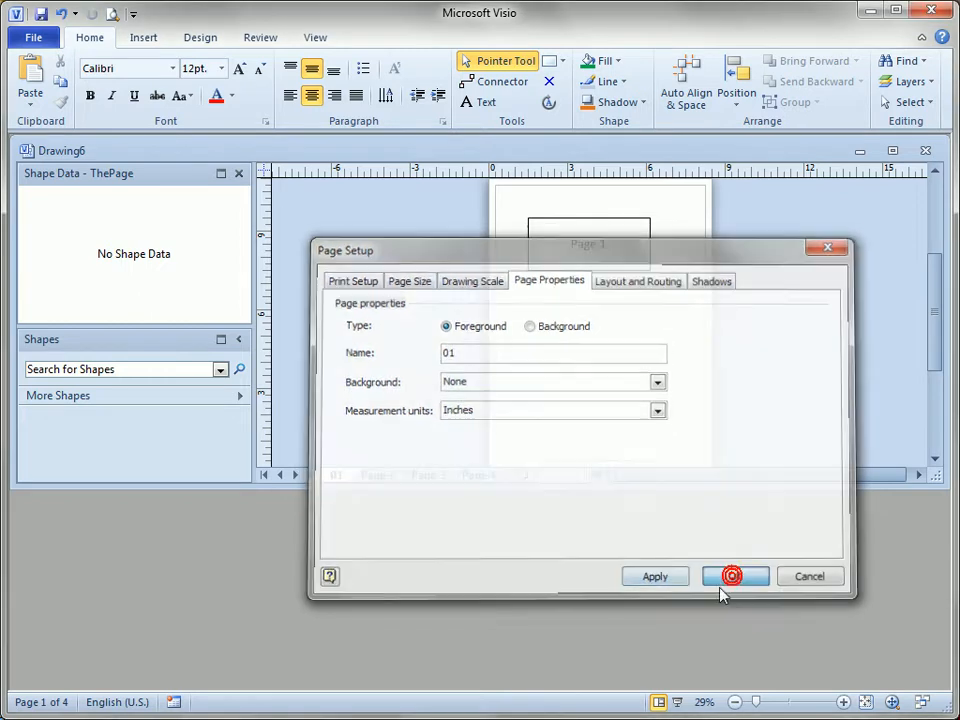
Insert a foreground page after Page-4, accepting its default name, no background and inches as measurement units.
{"action": "mouse_move", "coordinate": [524, 487]}
{"action": "left_mouse_down"}
{"action": "mouse_move", "coordinate": [536, 489]}
{"action": "mouse_move", "coordinate": [536, 519]}
{"action": "left_mouse_up"}
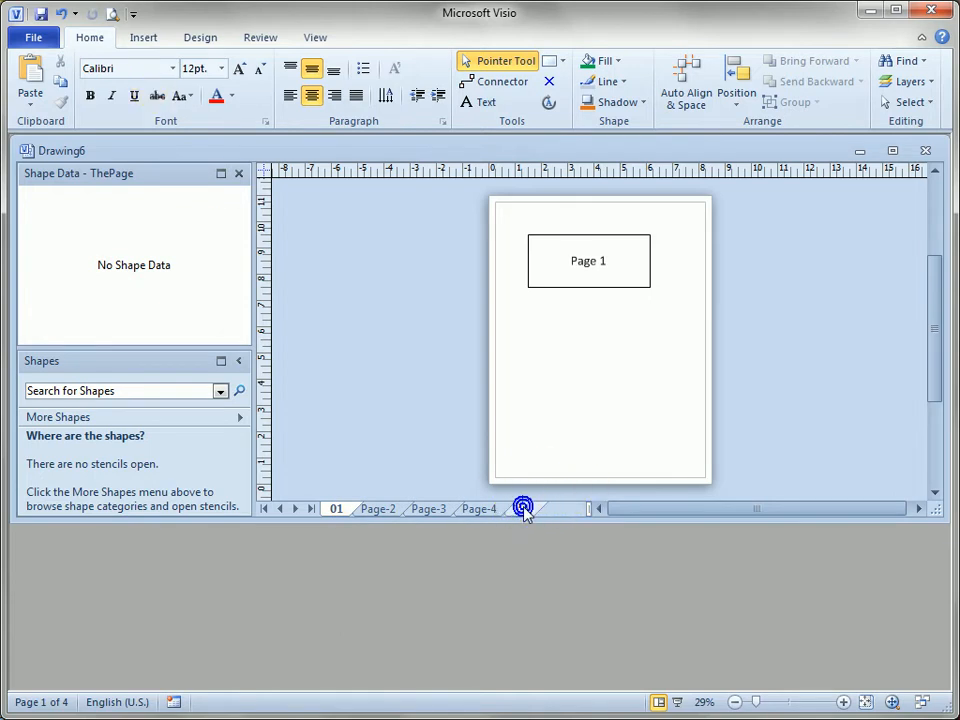
{"action": "right_click", "coordinate": [487, 510]}
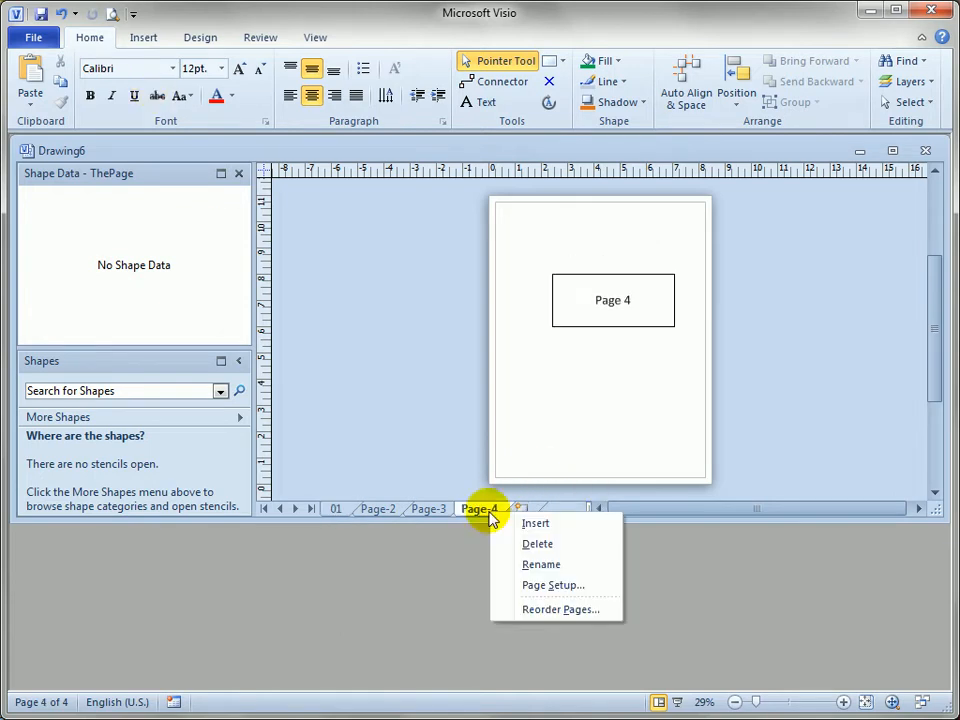
{"action": "left_click", "coordinate": [562, 525]}
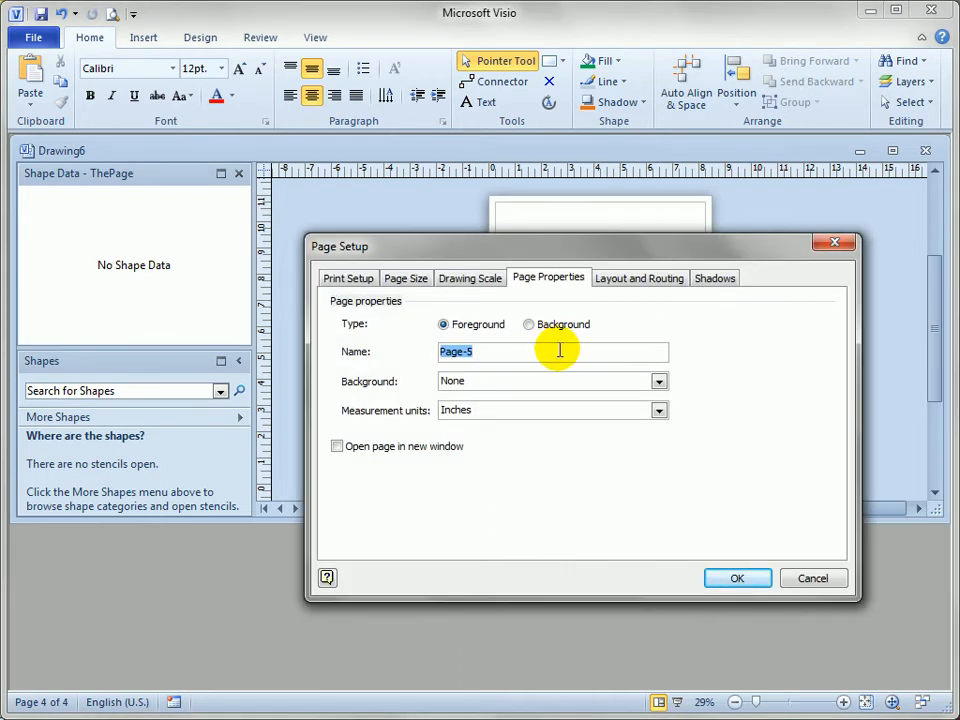
{"action": "left_click", "coordinate": [749, 582]}
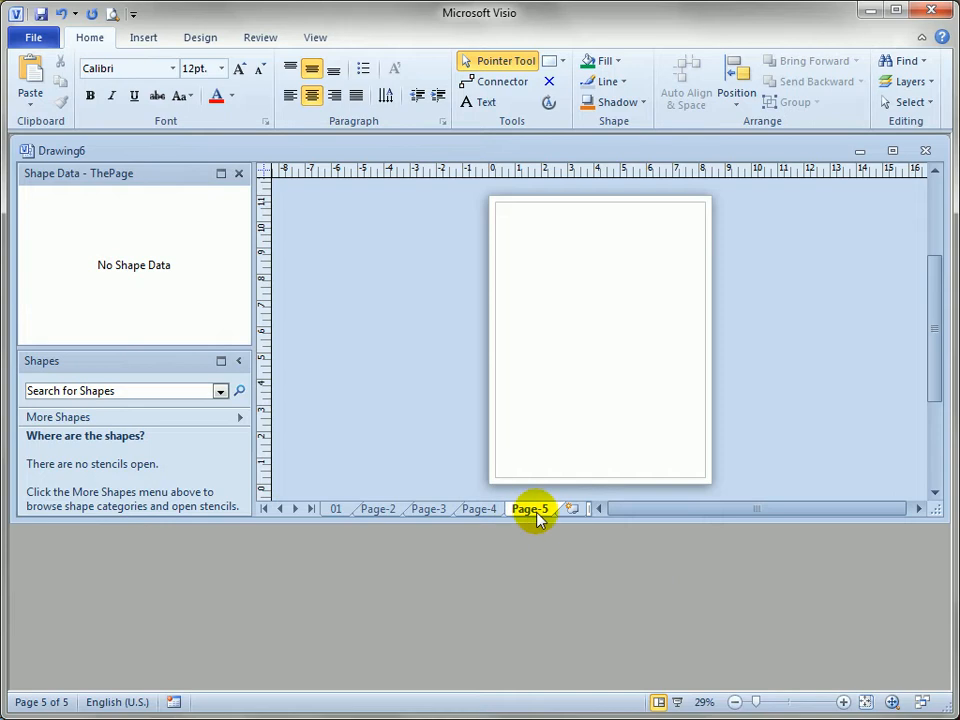
Add two more blank pages at the end of the drawing and view the other page types that can be inserted.
{"action": "left_click", "coordinate": [143, 38]}
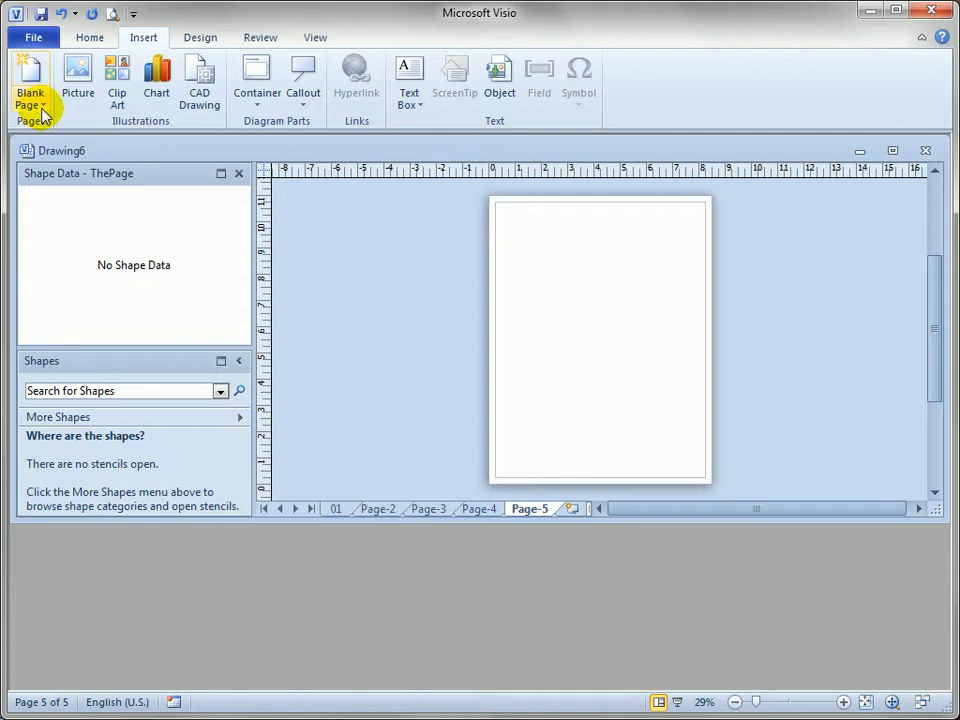
{"action": "left_click", "coordinate": [32, 75]}
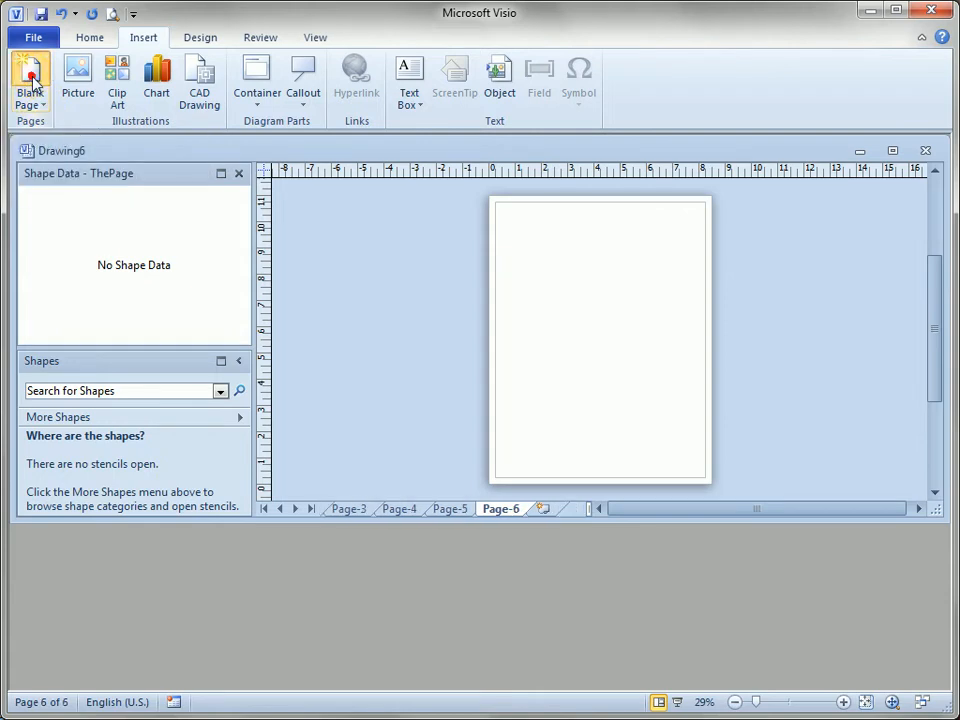
{"action": "left_click", "coordinate": [33, 82]}
{"action": "left_click", "coordinate": [31, 100]}
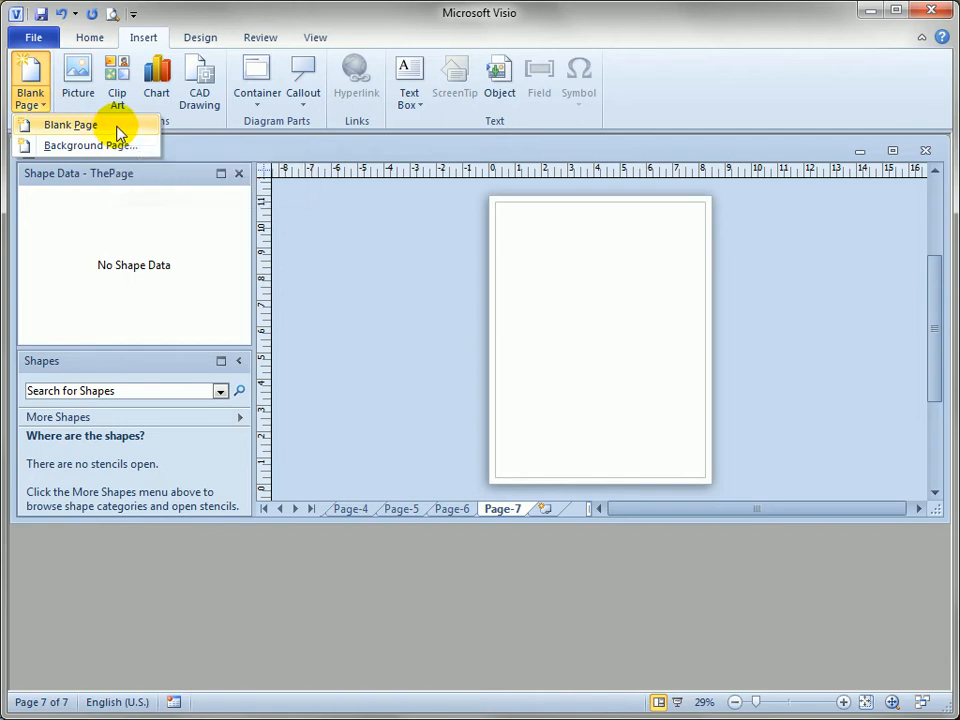
{"action": "left_click", "coordinate": [632, 443]}
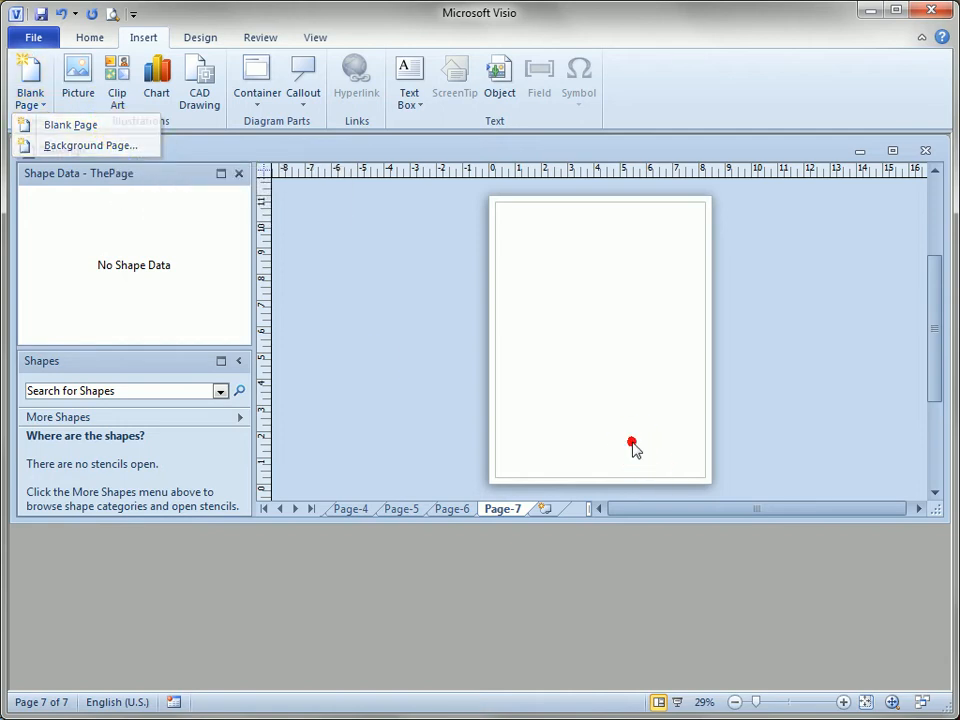
Enlarge the drawing window downward and bring the earlier page tabs back into view until 01 is reached.
{"action": "left_click_drag", "start_coordinate": [596, 520], "coordinate": [604, 564]}
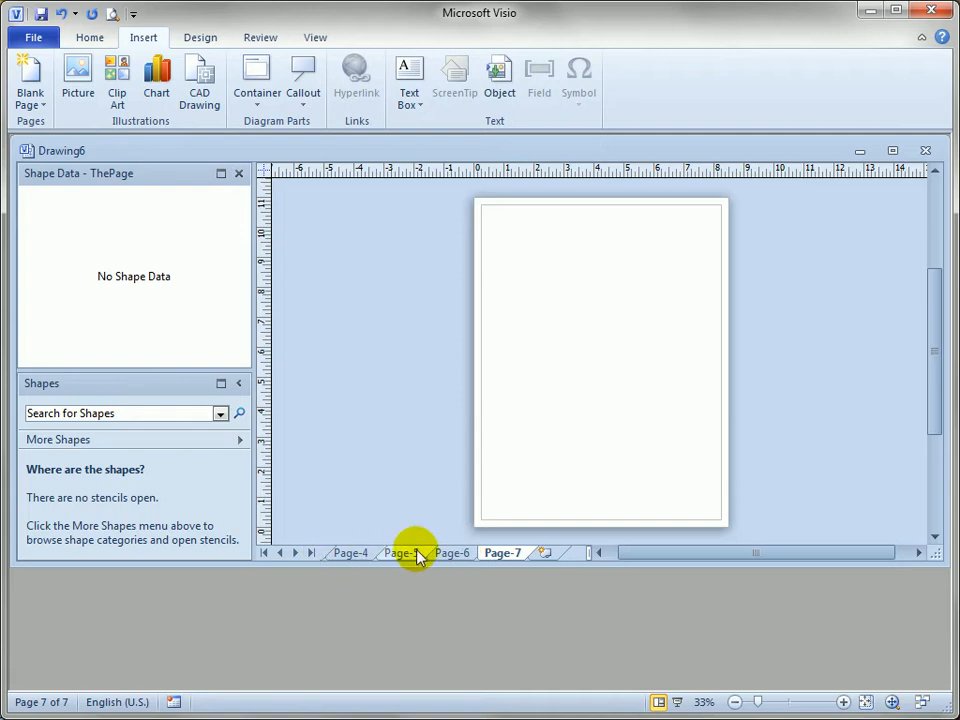
{"action": "left_click", "coordinate": [280, 553]}
{"action": "left_click", "coordinate": [280, 553]}
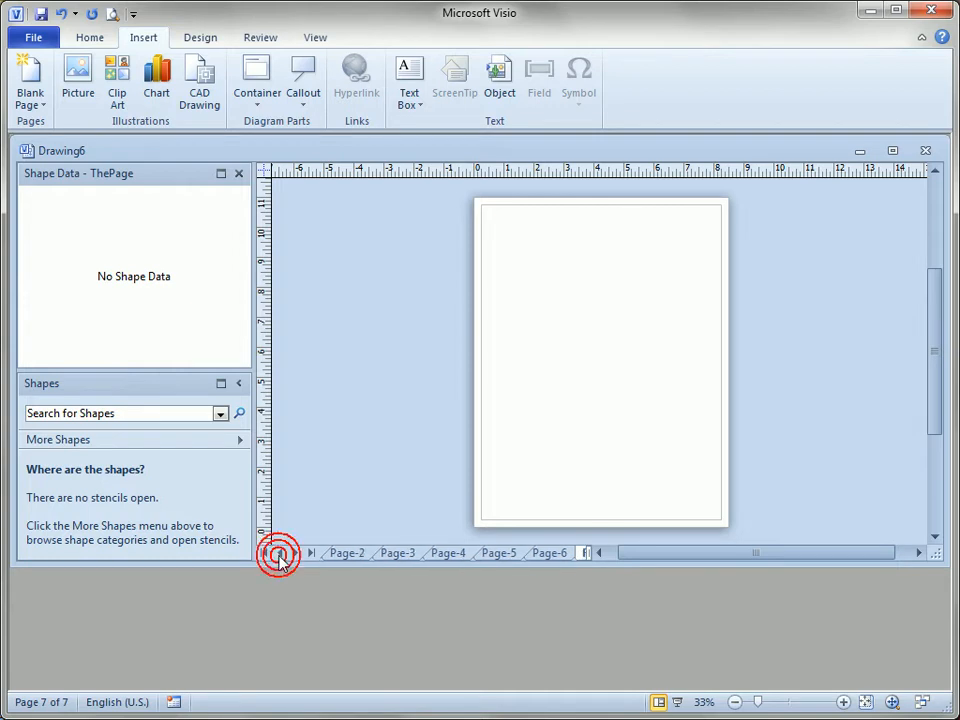
{"action": "left_click", "coordinate": [280, 553]}
{"action": "left_click", "coordinate": [280, 553]}
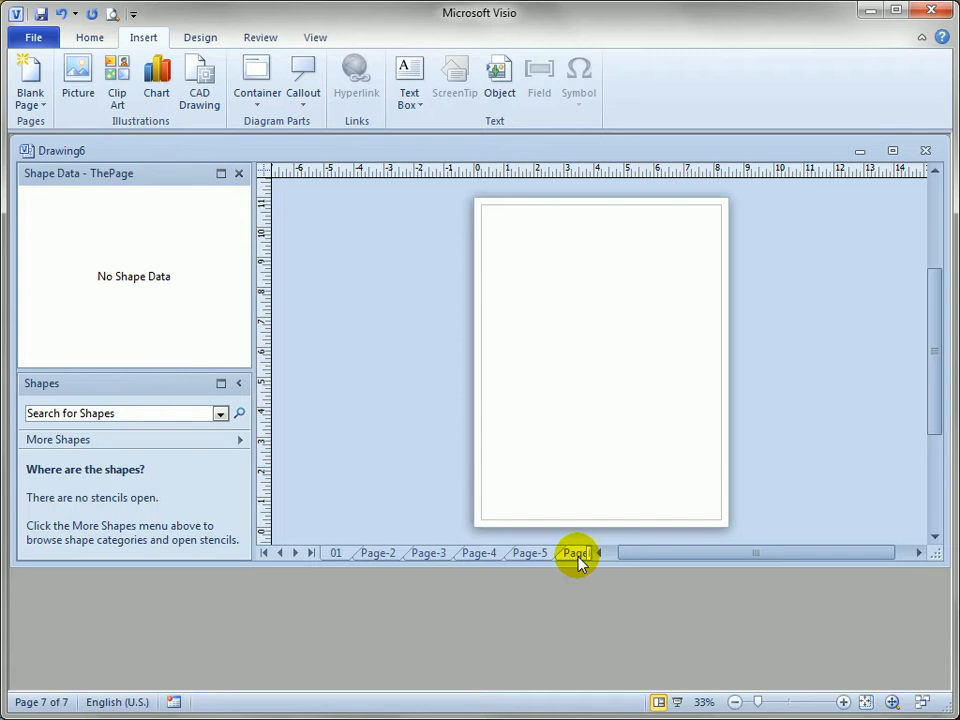
Jump to the last page tabs to view Page-6, and return to the start to open page 01.
{"action": "left_click", "coordinate": [311, 553]}
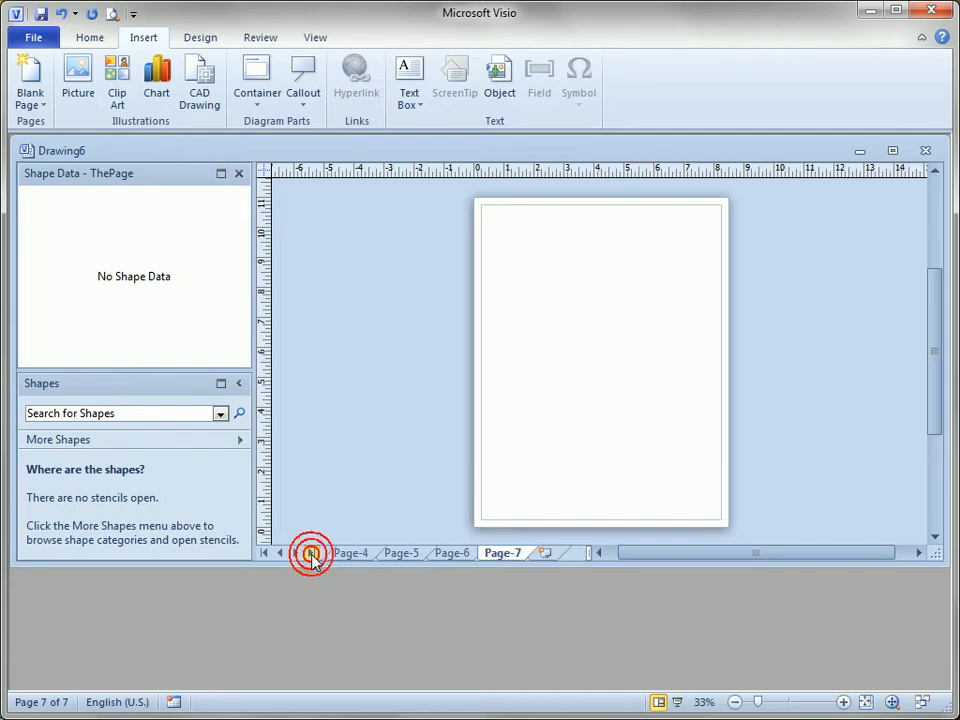
{"action": "left_click", "coordinate": [450, 553]}
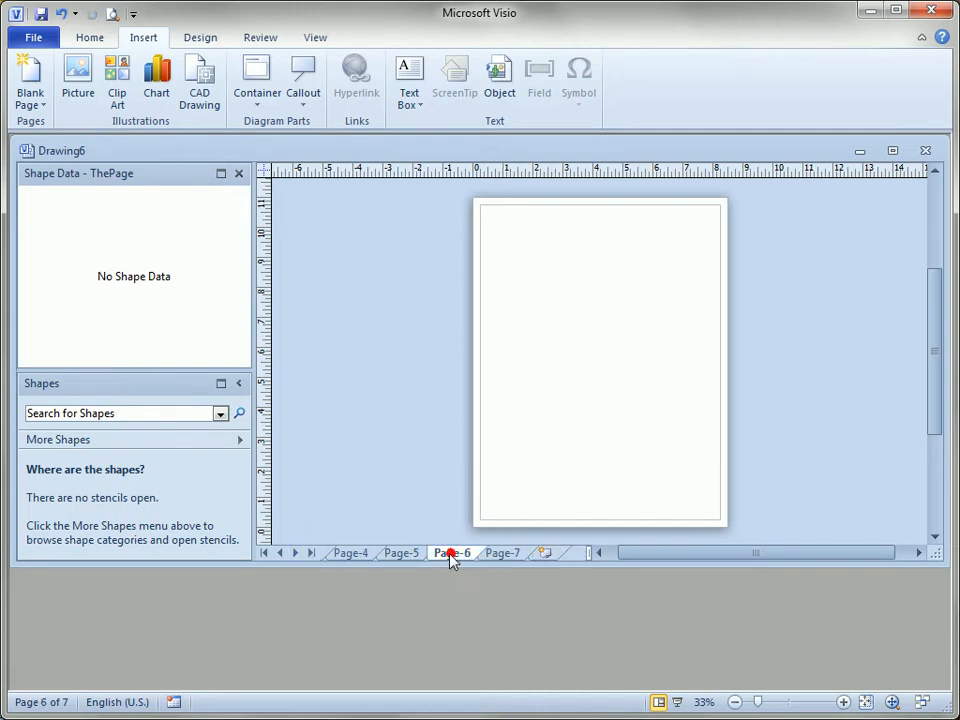
{"action": "left_click", "coordinate": [263, 553]}
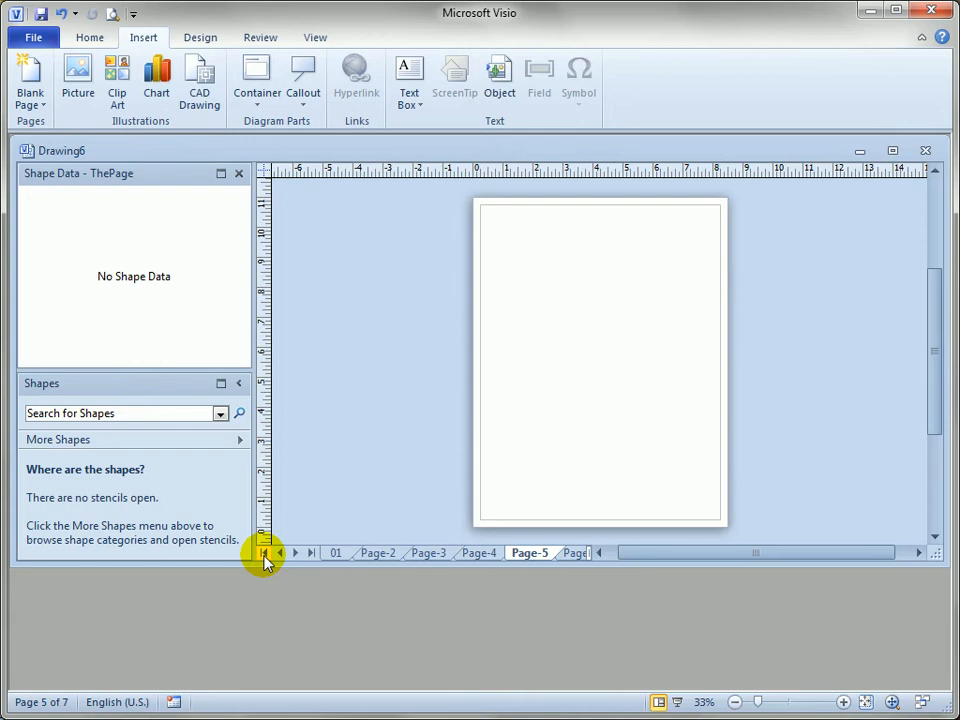
{"action": "left_click", "coordinate": [341, 553]}
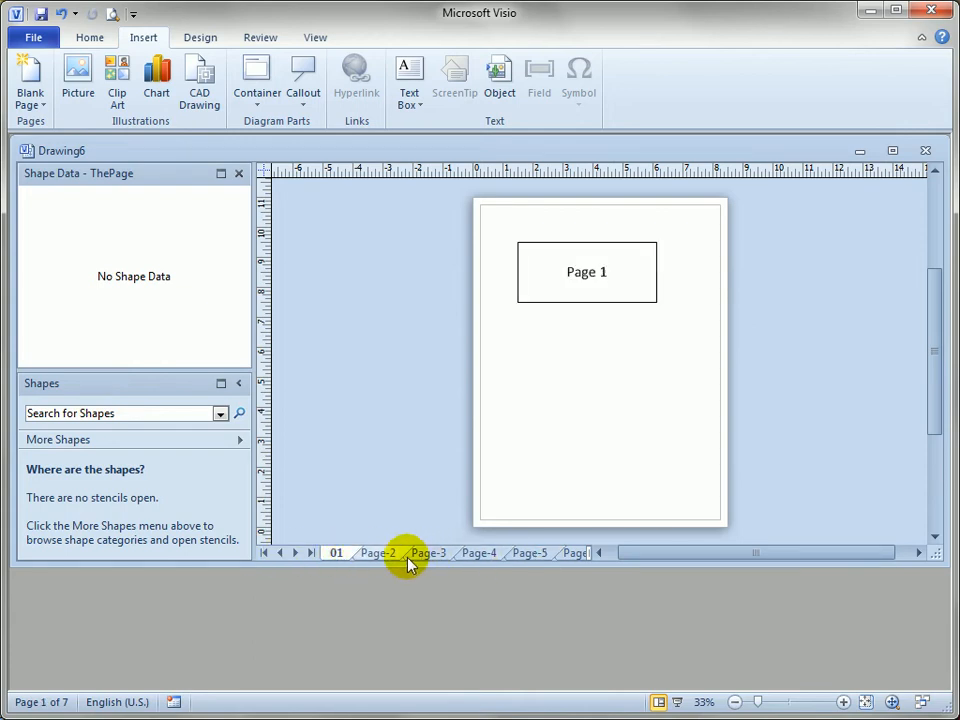
Examine the list of all pages and the page selection dialog, shrinking the drawing window to fit the list, and leave without switching pages.
{"action": "right_click", "coordinate": [277, 554]}
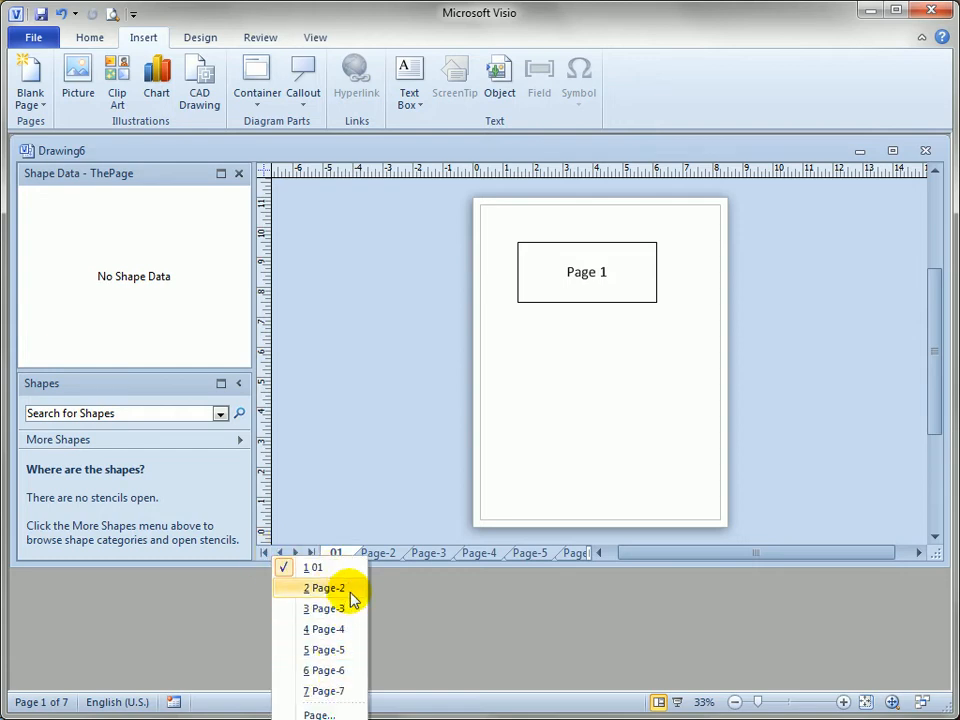
{"action": "left_click", "coordinate": [414, 561]}
{"action": "left_click_drag", "start_coordinate": [414, 561], "coordinate": [414, 476]}
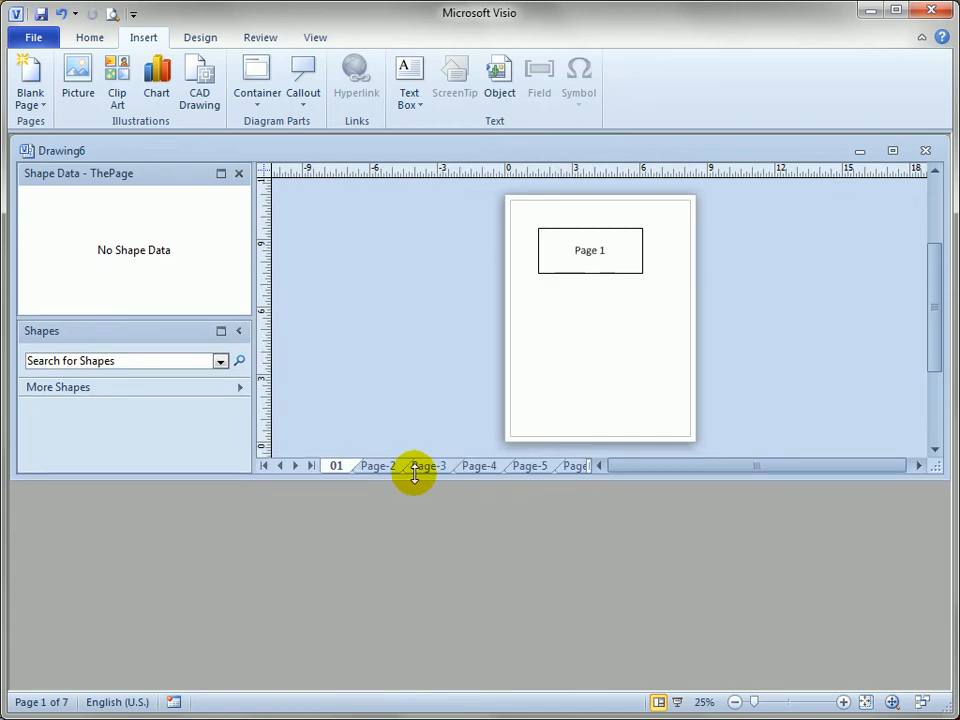
{"action": "right_click", "coordinate": [312, 466]}
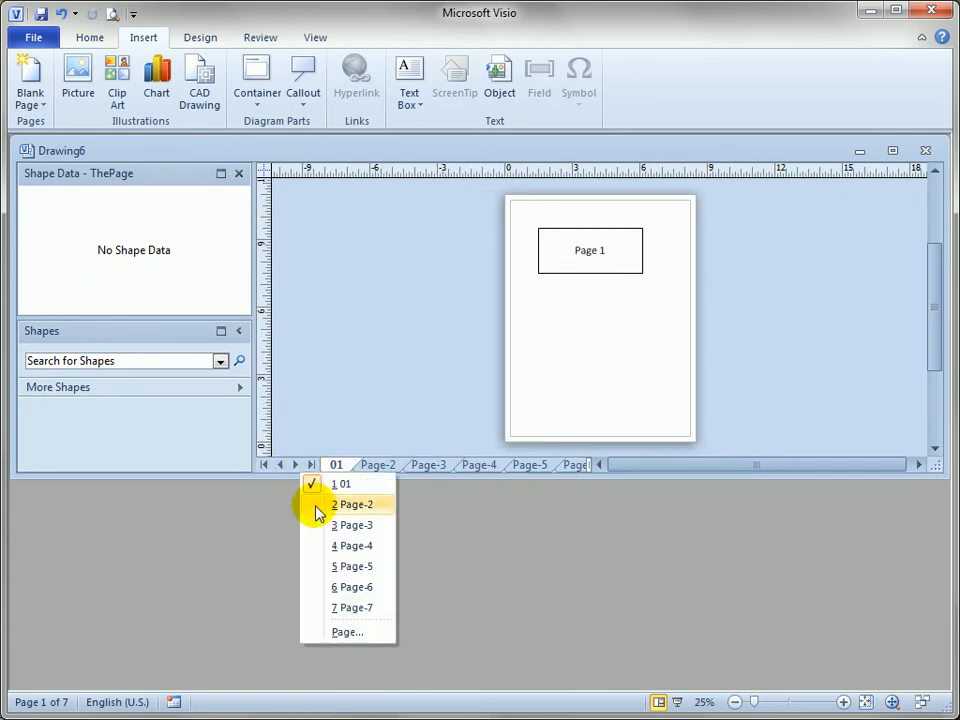
{"action": "left_click", "coordinate": [379, 636]}
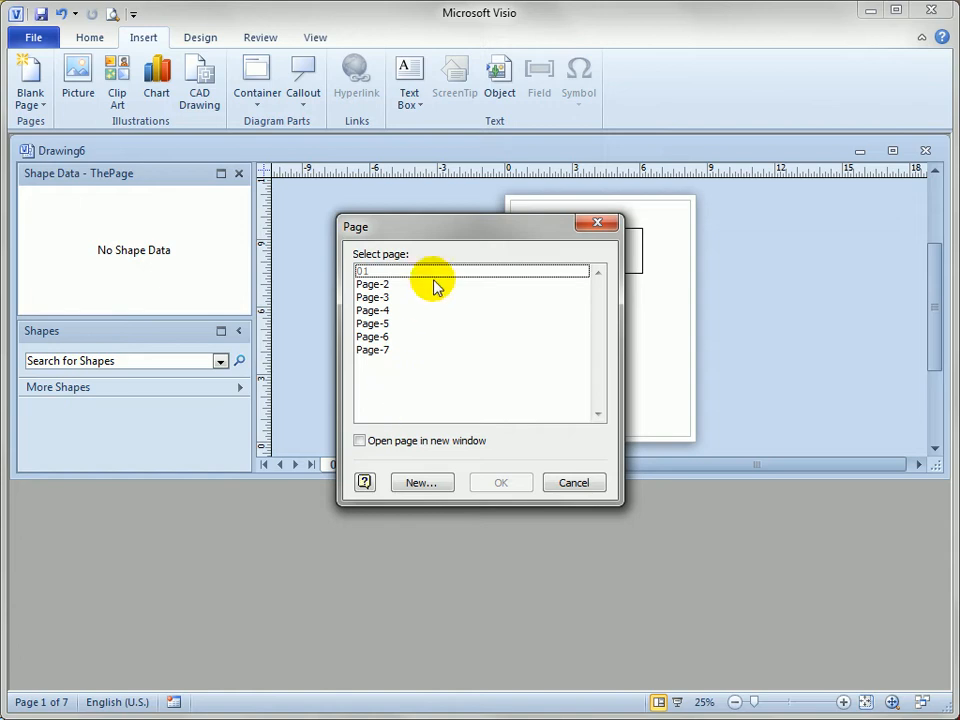
{"action": "left_click", "coordinate": [584, 489]}
Make room for more page tabs, move page 01 directly after Page-4, and move it back to the first position.
{"action": "mouse_move", "coordinate": [531, 476]}
{"action": "left_mouse_down"}
{"action": "mouse_move", "coordinate": [545, 565]}
{"action": "mouse_move", "coordinate": [650, 550]}
{"action": "left_mouse_up"}
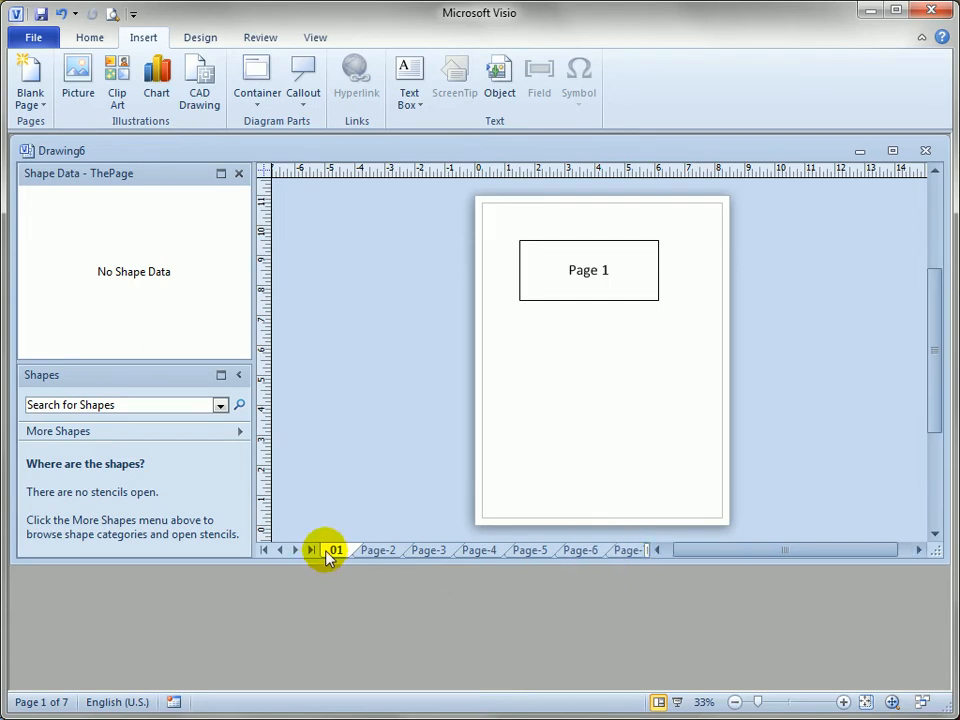
{"action": "mouse_move", "coordinate": [330, 549]}
{"action": "left_mouse_down"}
{"action": "mouse_move", "coordinate": [468, 552]}
{"action": "mouse_move", "coordinate": [424, 548]}
{"action": "left_mouse_up"}
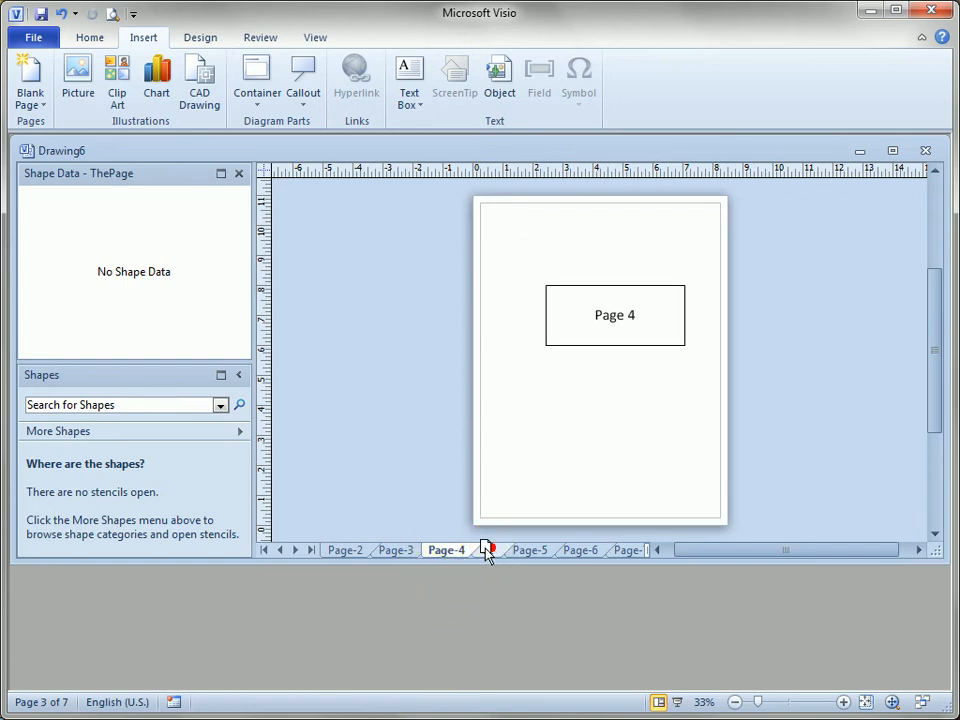
{"action": "left_click_drag", "start_coordinate": [489, 549], "coordinate": [322, 550]}
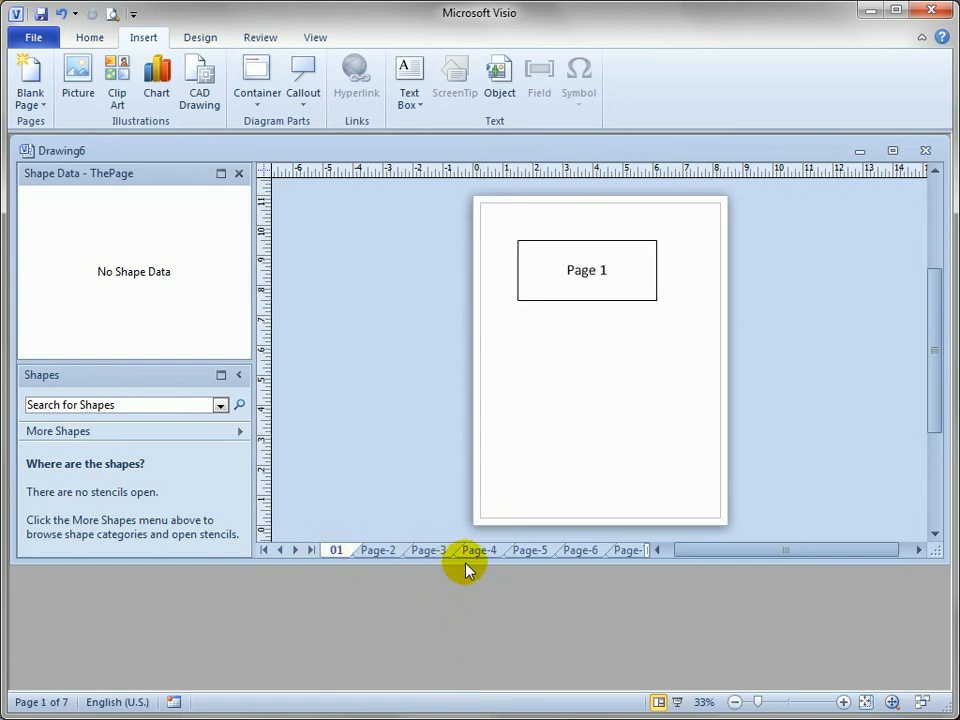
Open Reorder Pages and examine the page order and the Update page names option.
{"action": "right_click", "coordinate": [338, 553]}
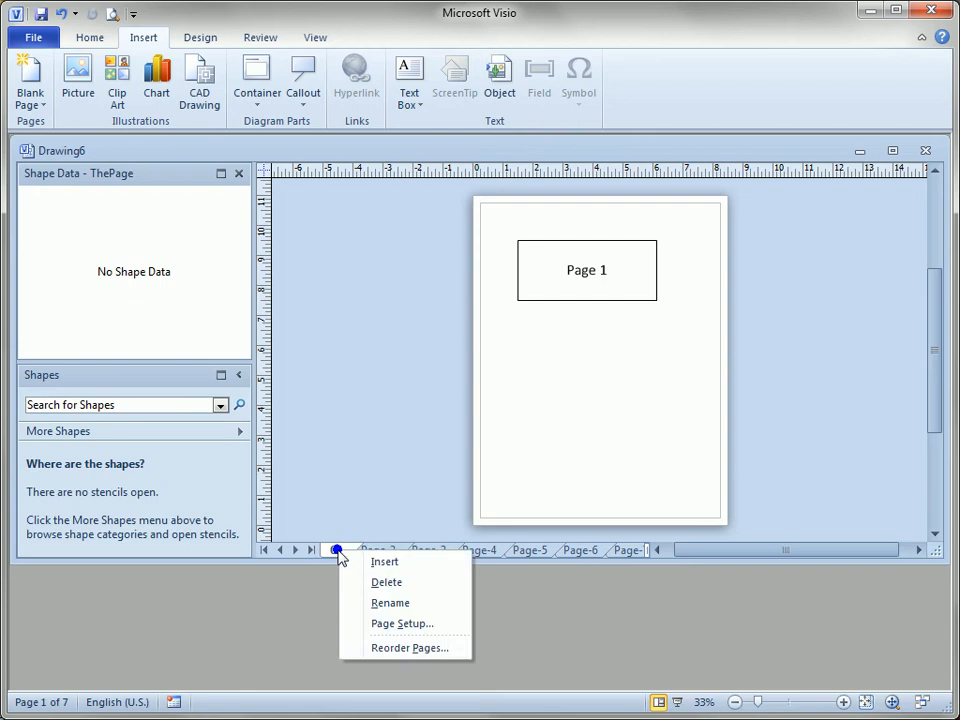
{"action": "left_click", "coordinate": [420, 649]}
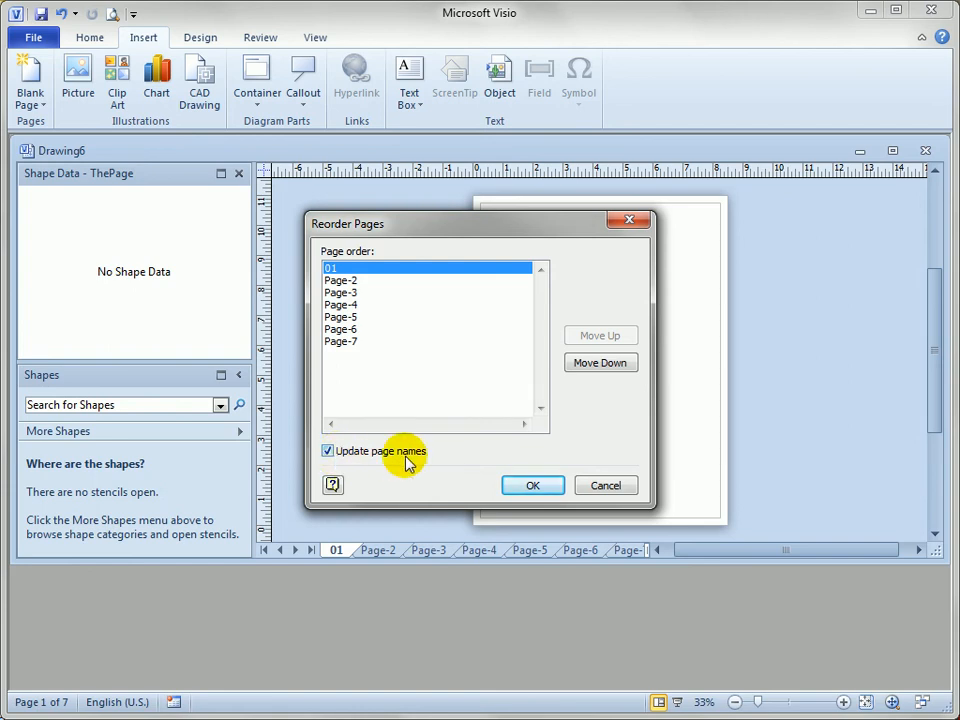
{"action": "left_click", "coordinate": [343, 342]}
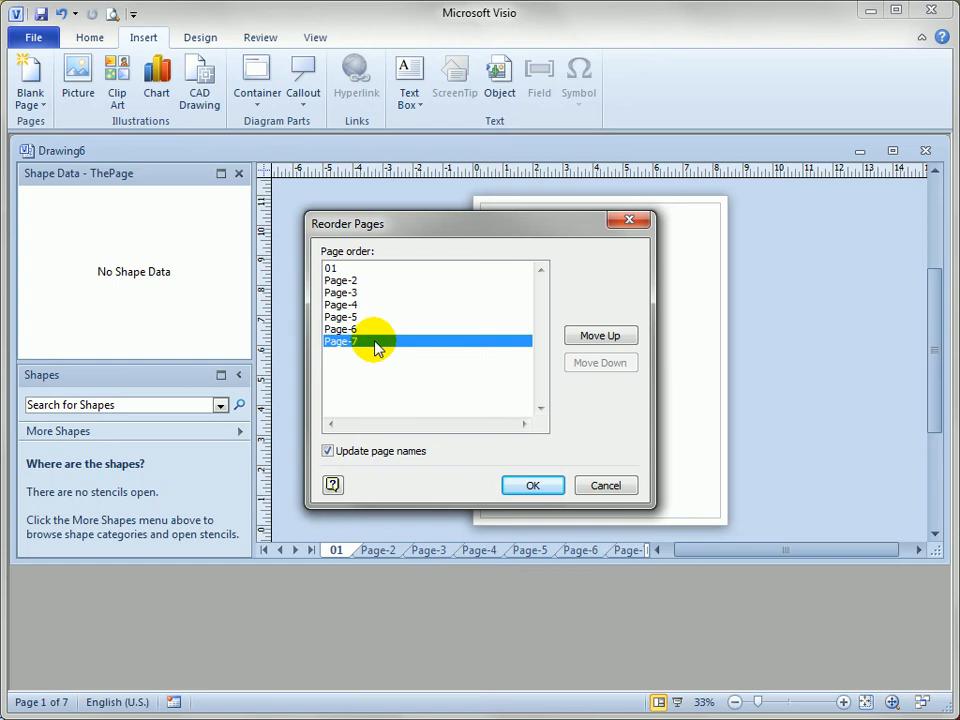
{"action": "left_click", "coordinate": [359, 283]}
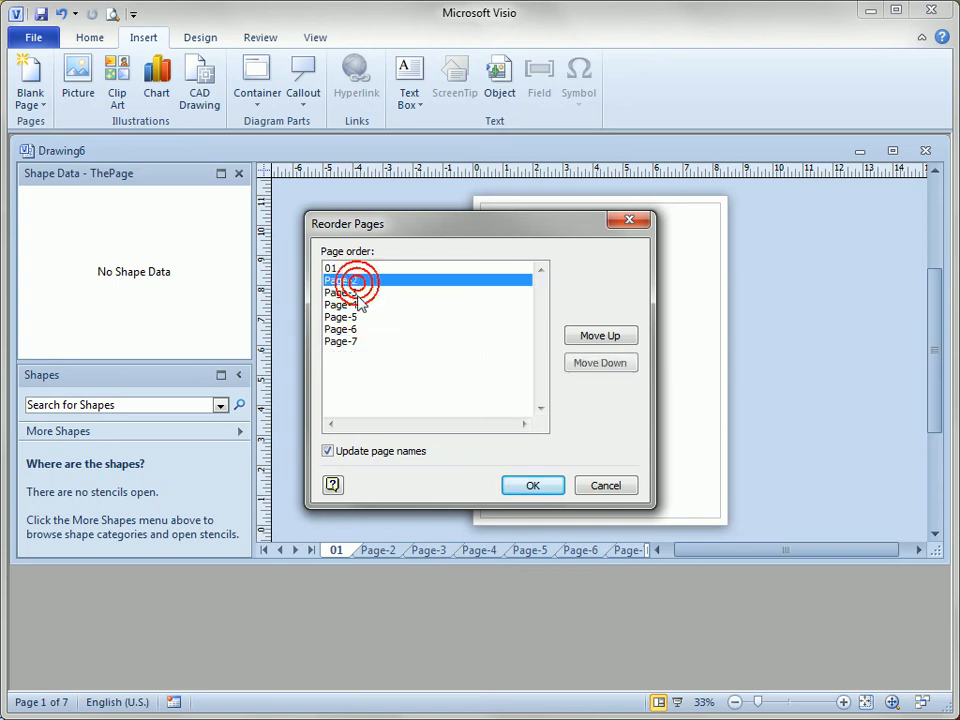
{"action": "left_click", "coordinate": [358, 293]}
{"action": "left_click", "coordinate": [357, 304]}
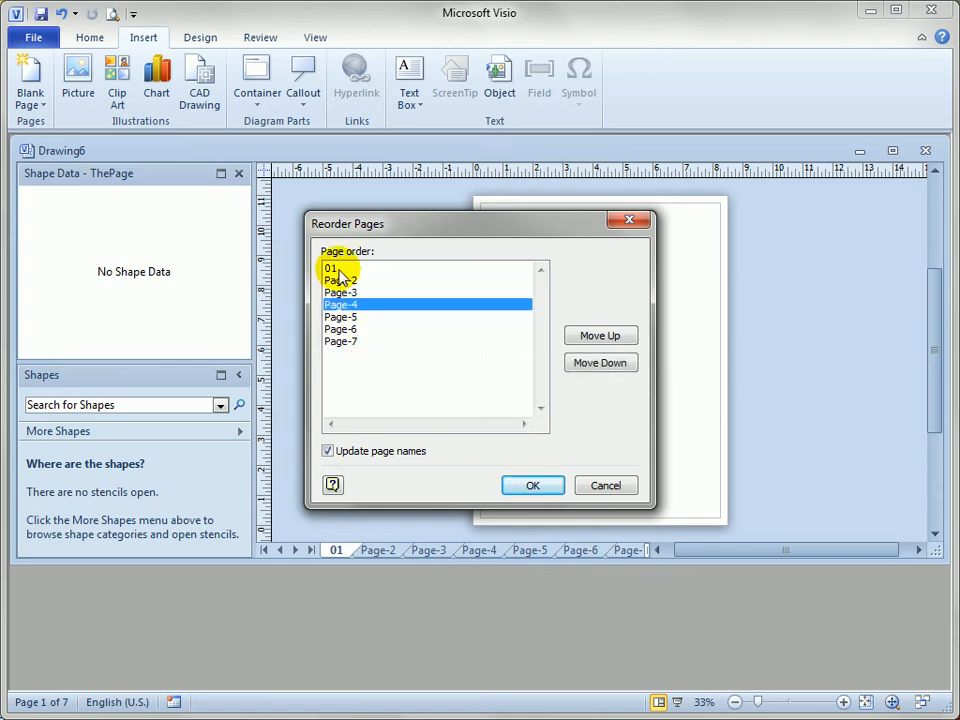
Move Page-7 up to the first position in the page order, ahead of 01.
{"action": "left_click", "coordinate": [360, 341]}
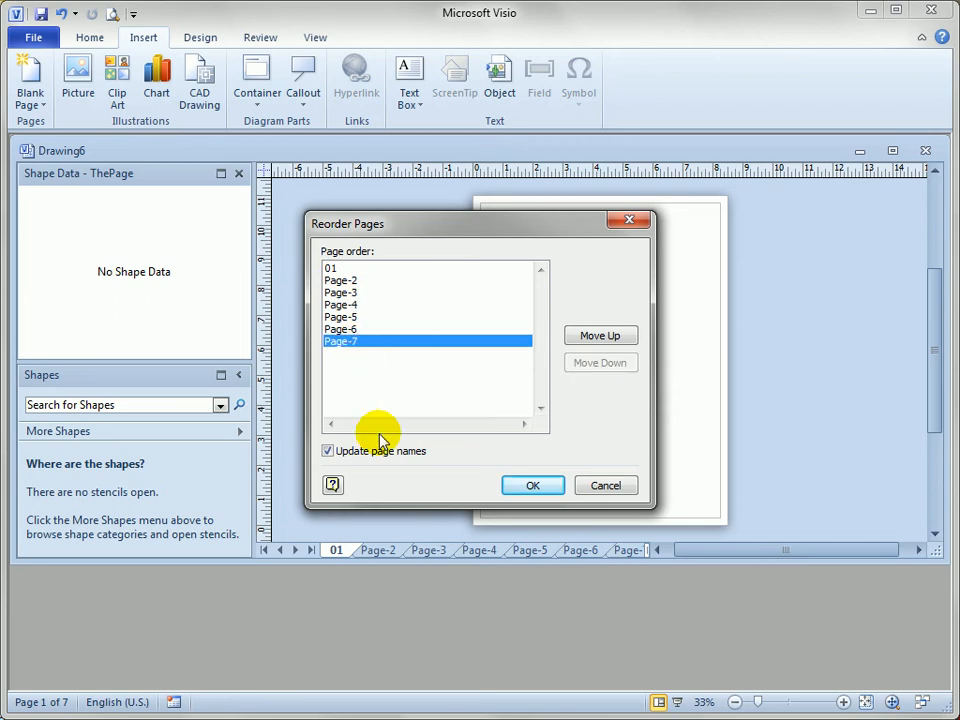
{"action": "left_click", "coordinate": [598, 337]}
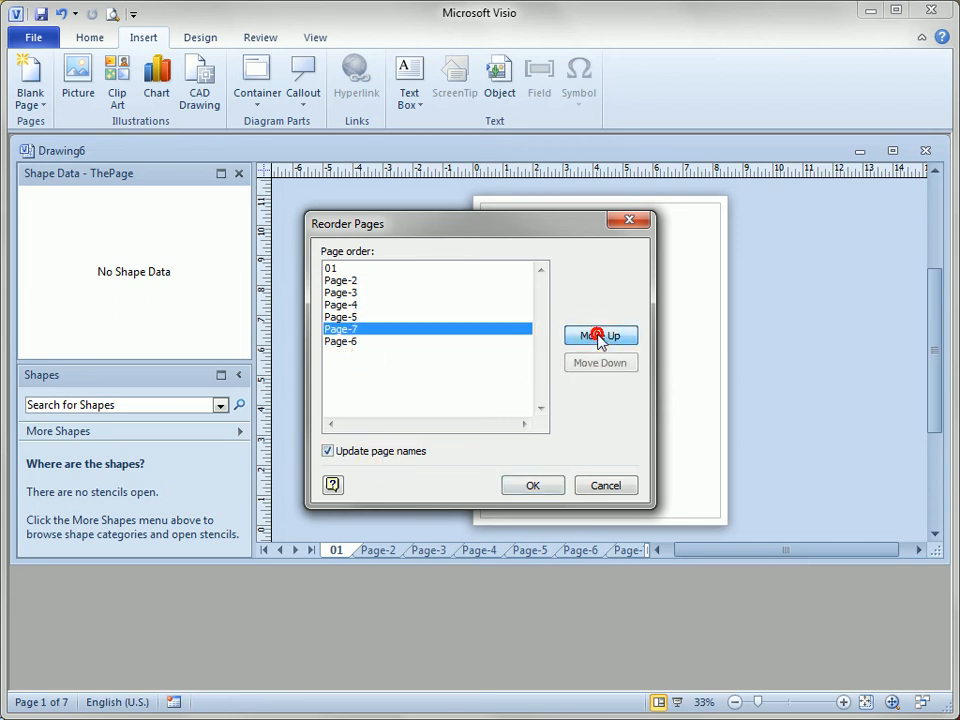
{"action": "left_click", "coordinate": [598, 337]}
{"action": "left_click", "coordinate": [598, 337]}
{"action": "left_click", "coordinate": [599, 337]}
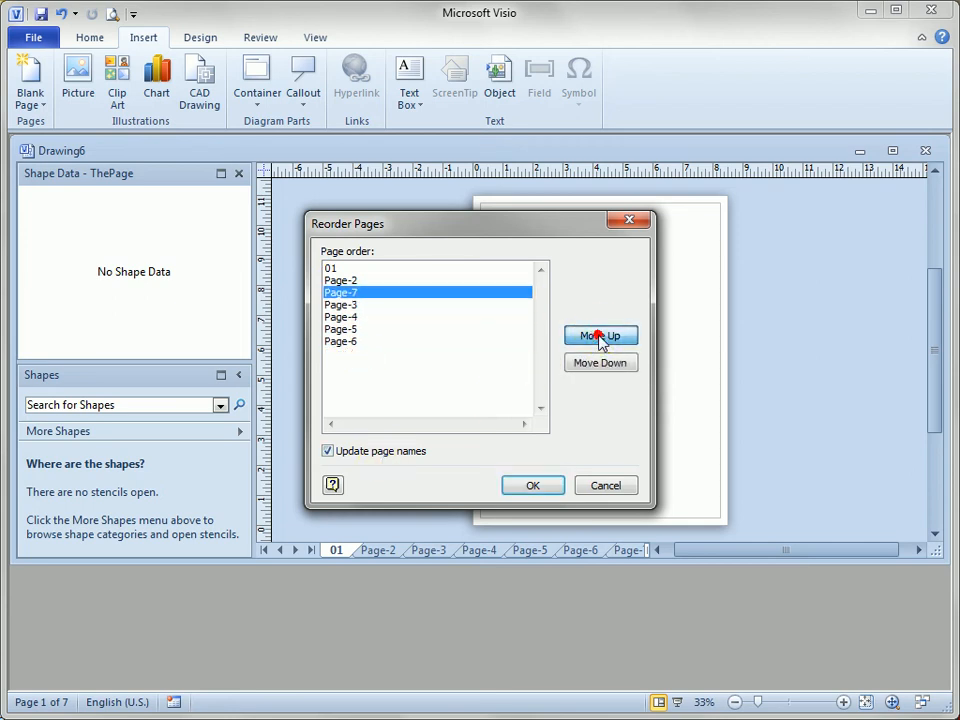
{"action": "left_click", "coordinate": [598, 337]}
{"action": "left_click", "coordinate": [598, 337]}
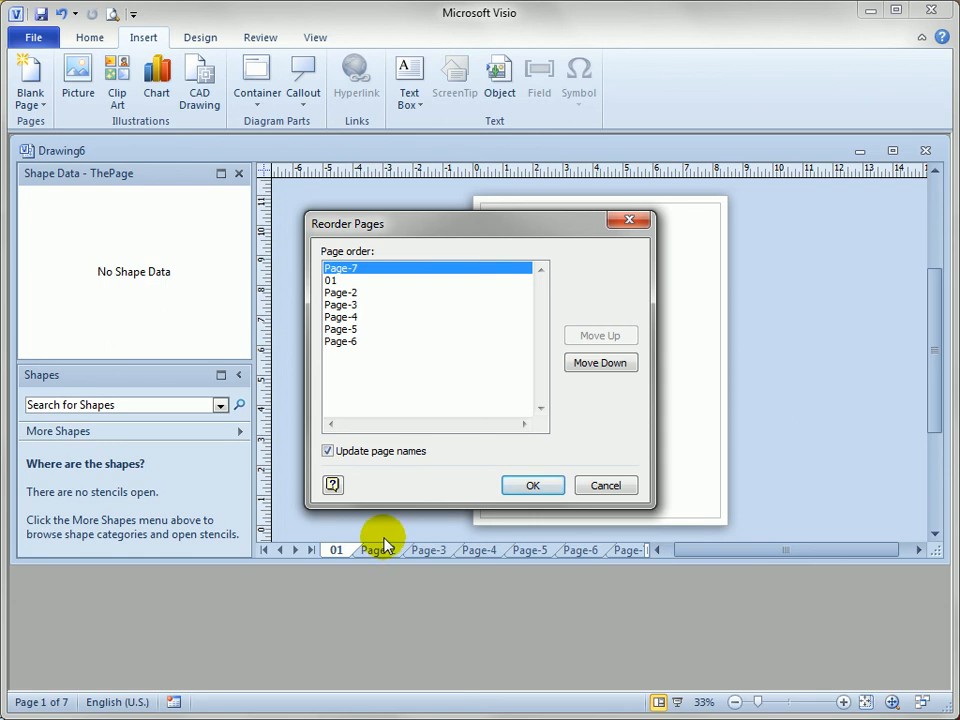
Apply the new page order with page names updated and check the last and first page tabs.
{"action": "left_click", "coordinate": [533, 486]}
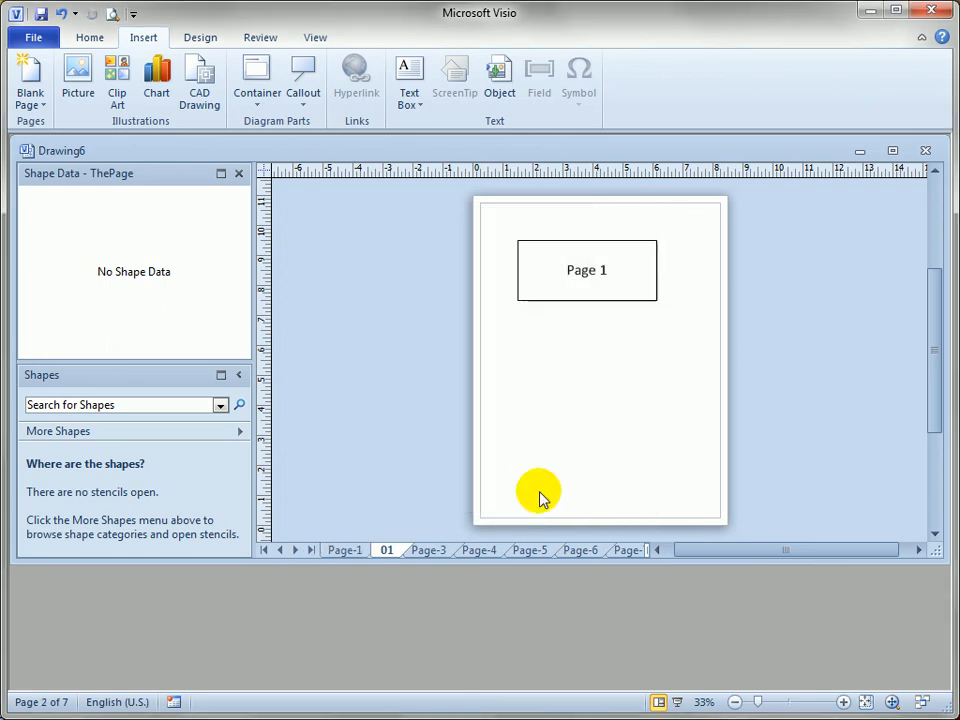
{"action": "left_click", "coordinate": [312, 551]}
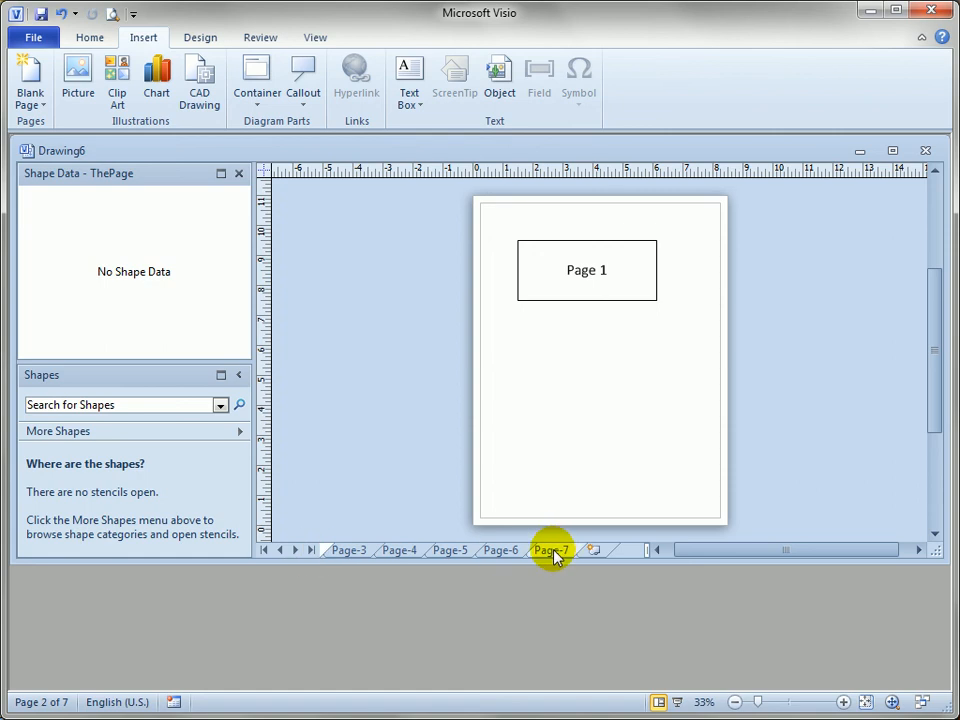
{"action": "left_click", "coordinate": [264, 550]}
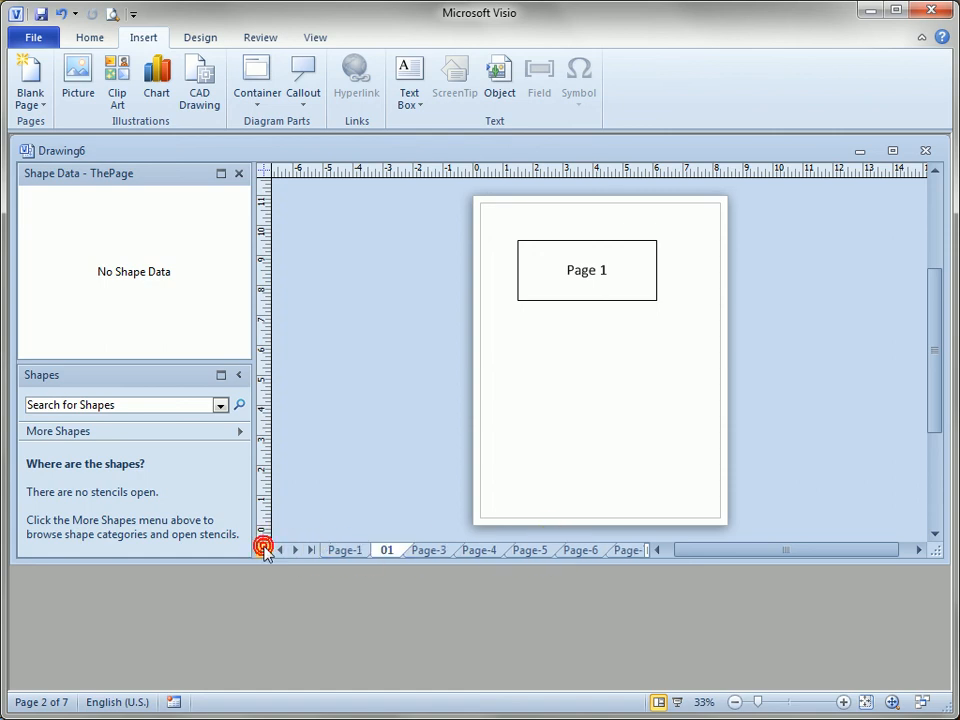
View Page-1, 01, Page-3 and Page-4 in turn to compare their contents with their names, and check the last page tabs.
{"action": "left_click", "coordinate": [350, 551]}
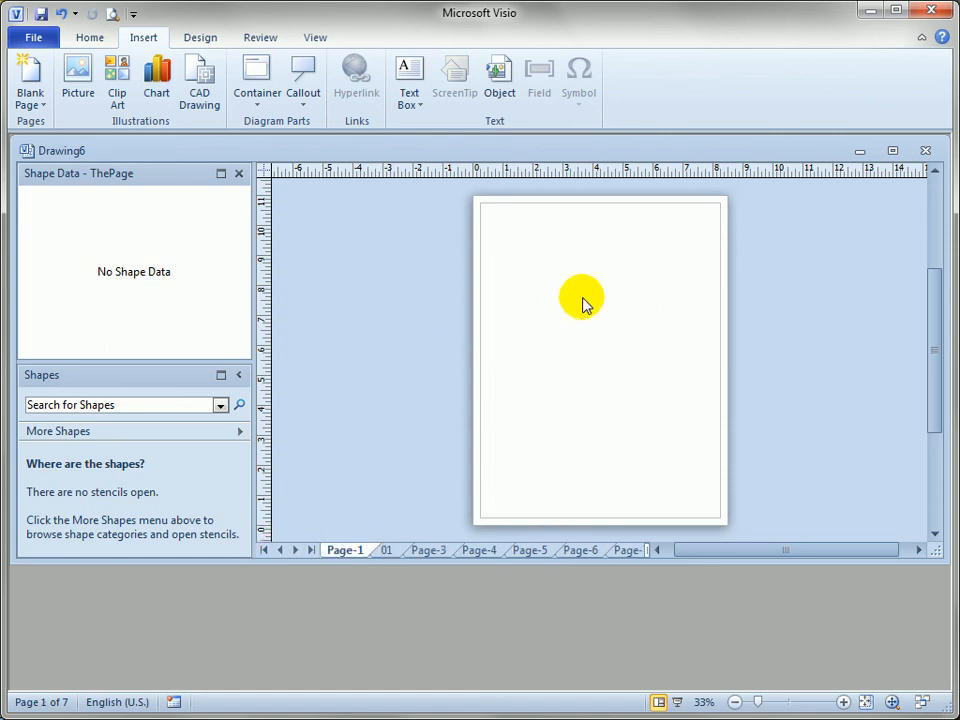
{"action": "left_click", "coordinate": [384, 550]}
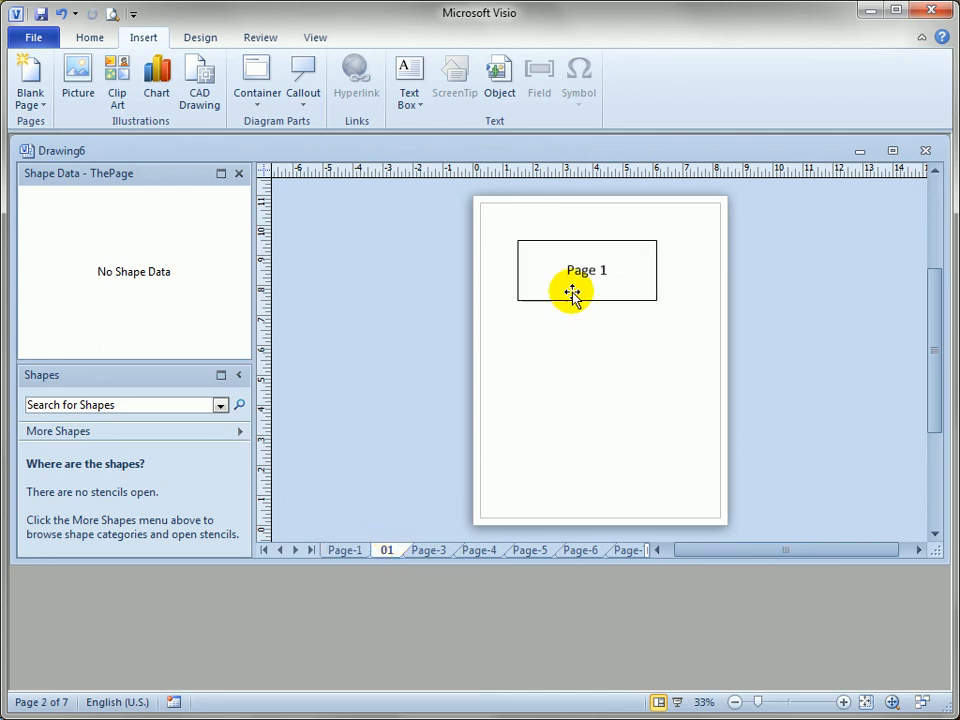
{"action": "left_click", "coordinate": [426, 553]}
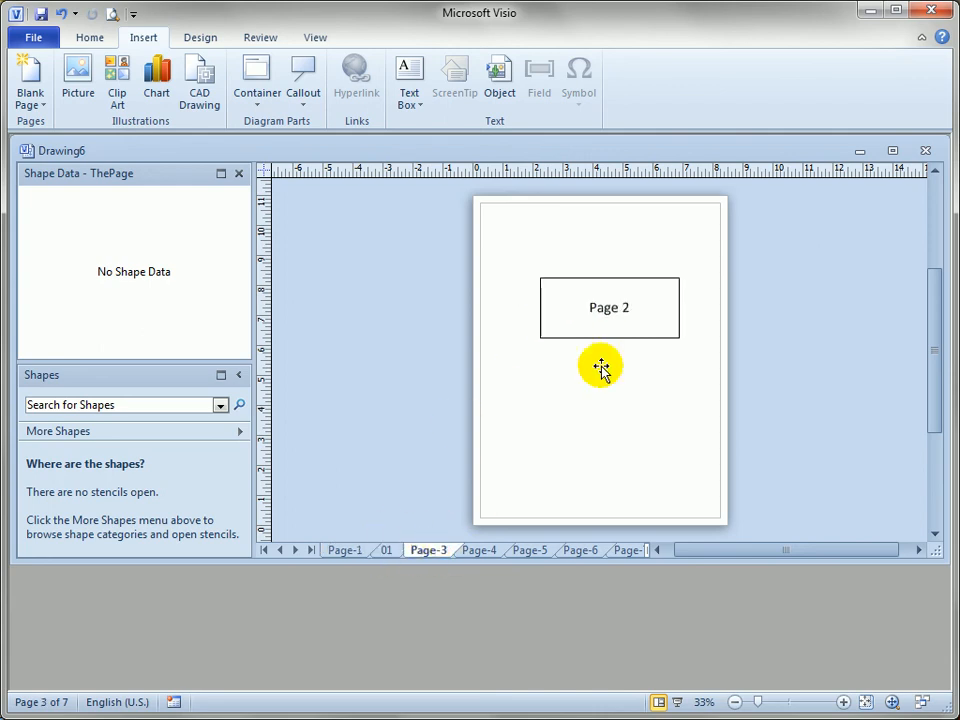
{"action": "left_click", "coordinate": [480, 551]}
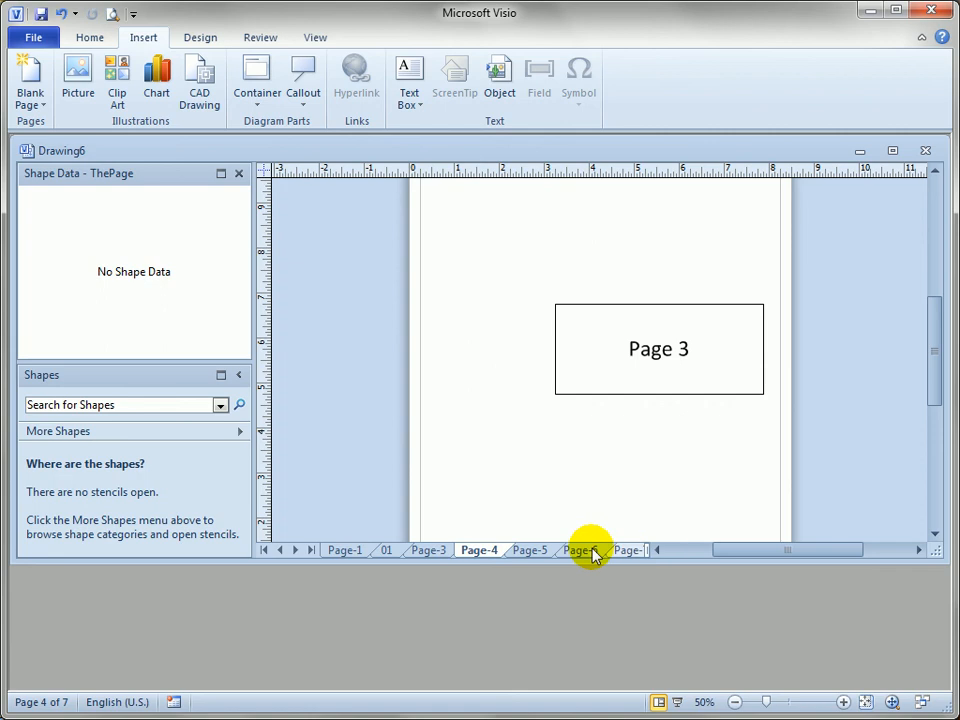
{"action": "left_click", "coordinate": [312, 550]}
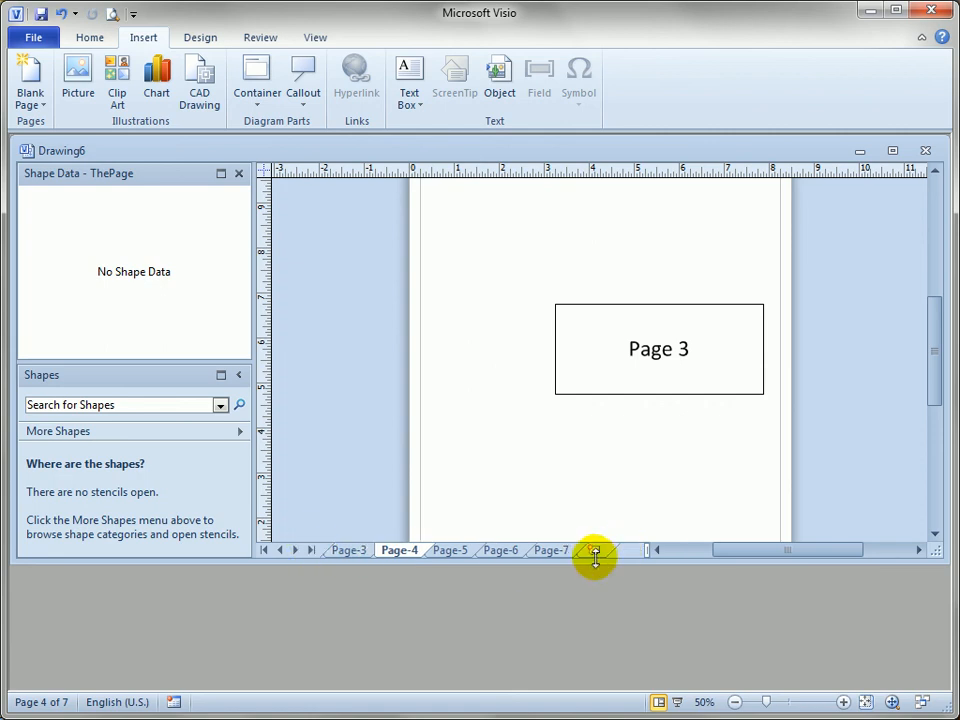